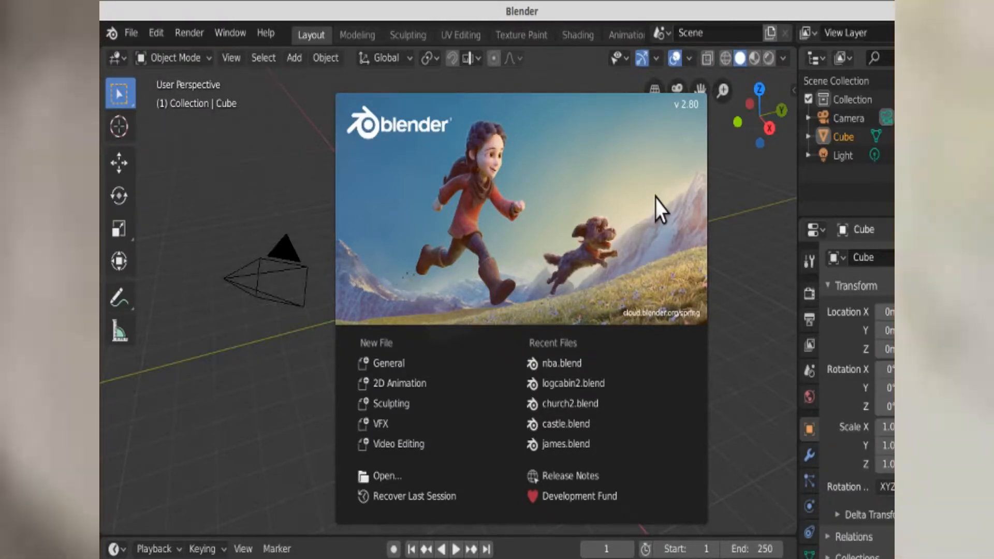
# - Dismiss the splash screen and replace the default cube with a Monkey mesh
pyautogui.click(655, 197)
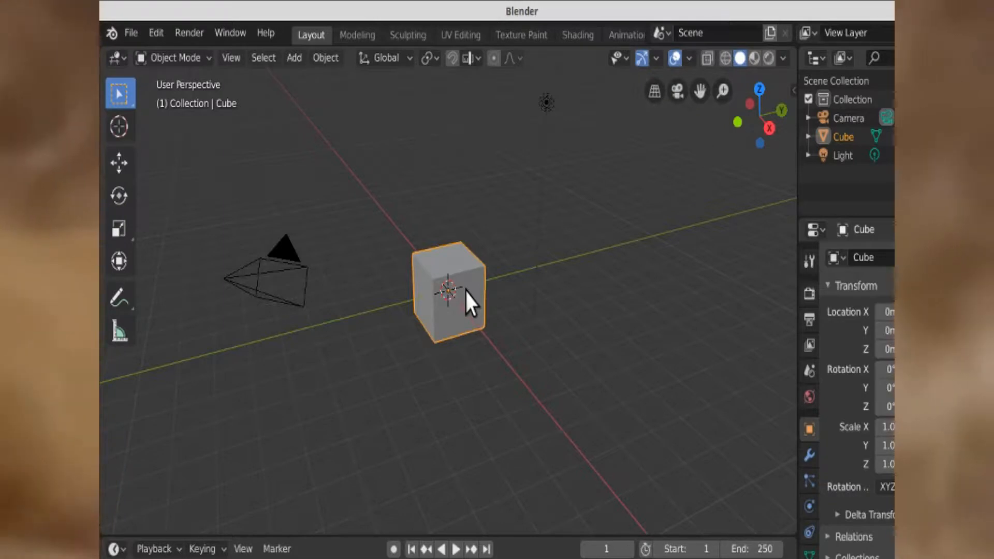
pyautogui.press('Delete')
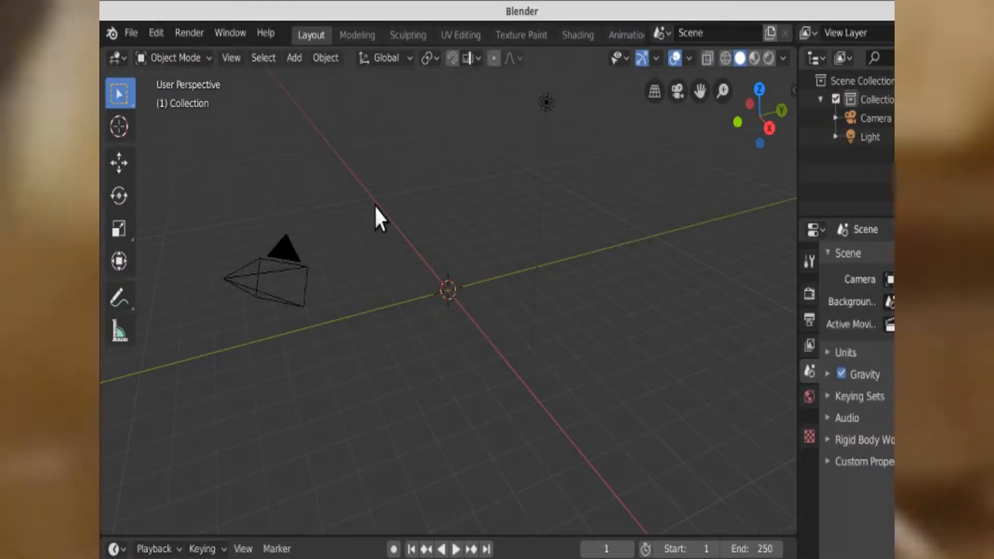
pyautogui.click(301, 57)
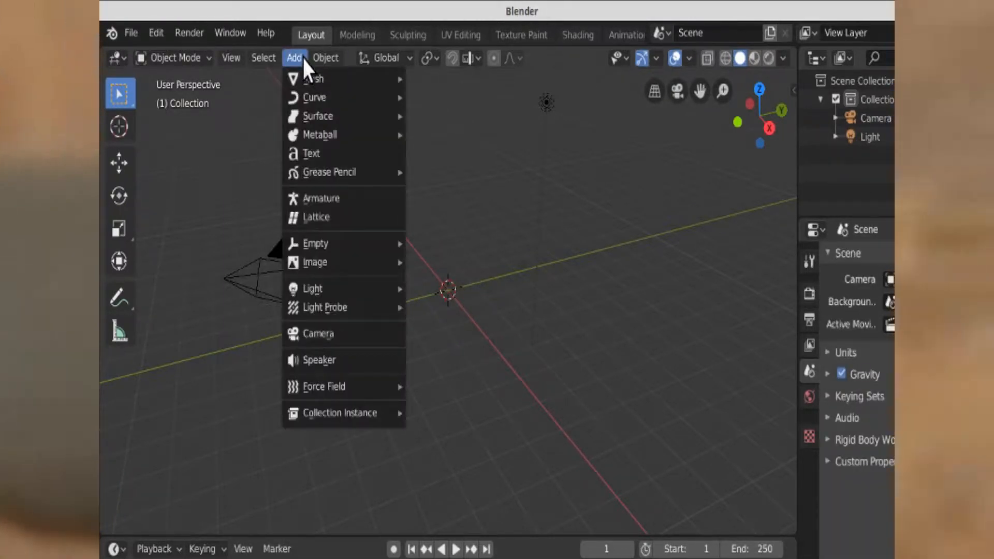
pyautogui.moveTo(303, 76)
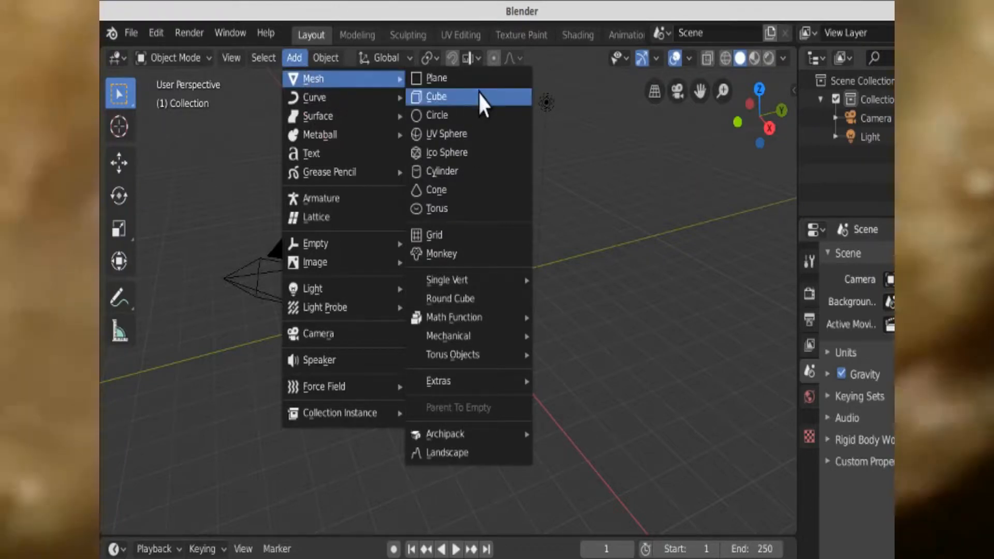
pyautogui.click(477, 258)
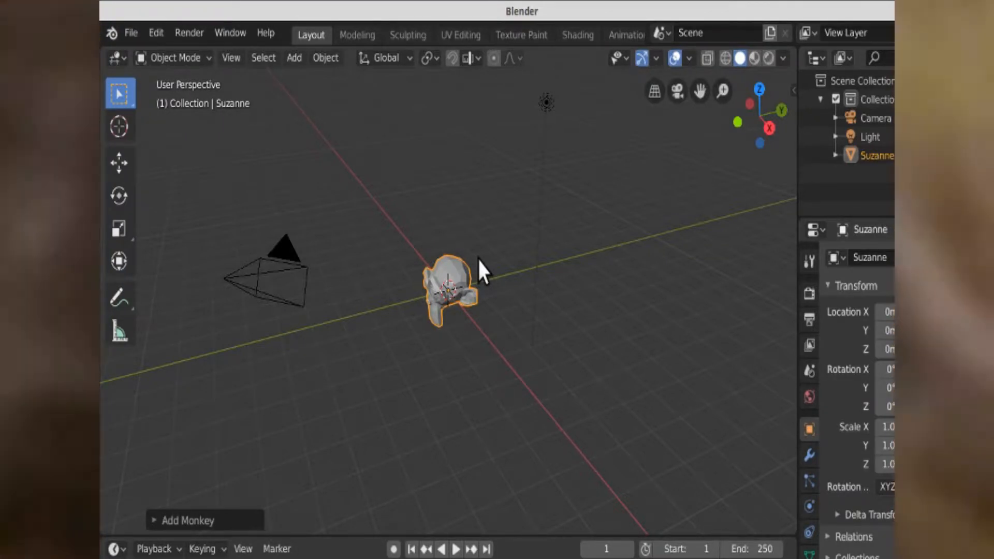
pyautogui.scroll(3, 477, 257)
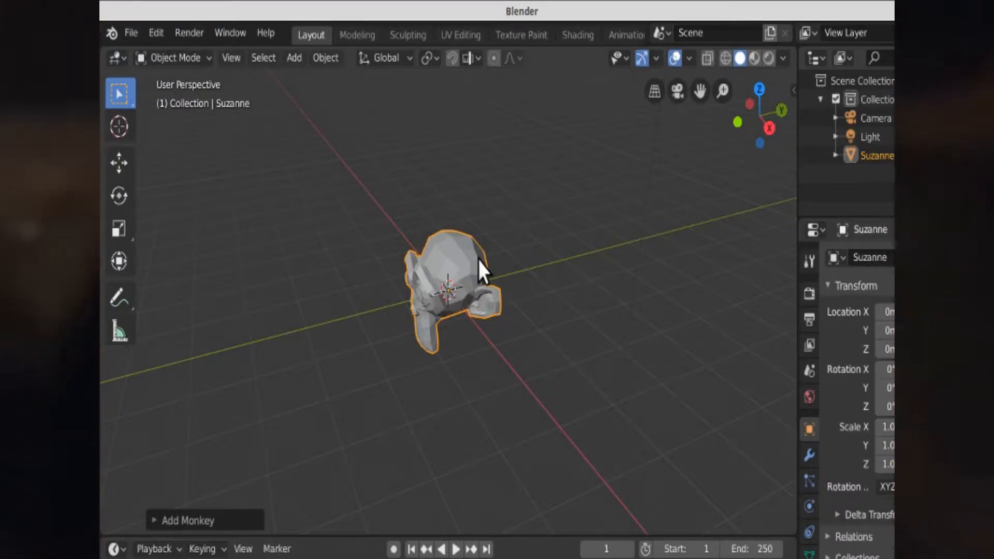
# - Add a Bezier circle around the monkey and scale it uniformly to about 3.9
pyautogui.click(294, 57)
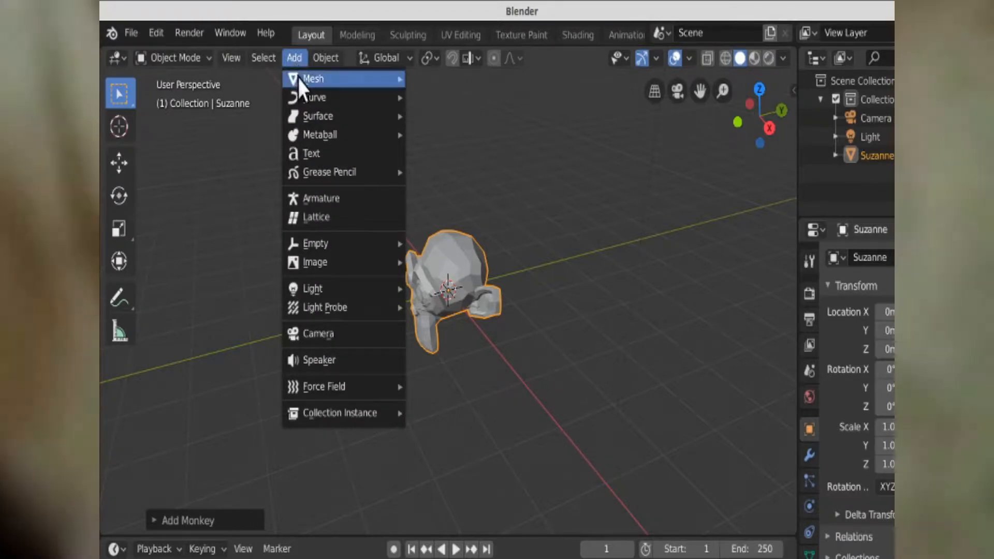
pyautogui.moveTo(297, 98)
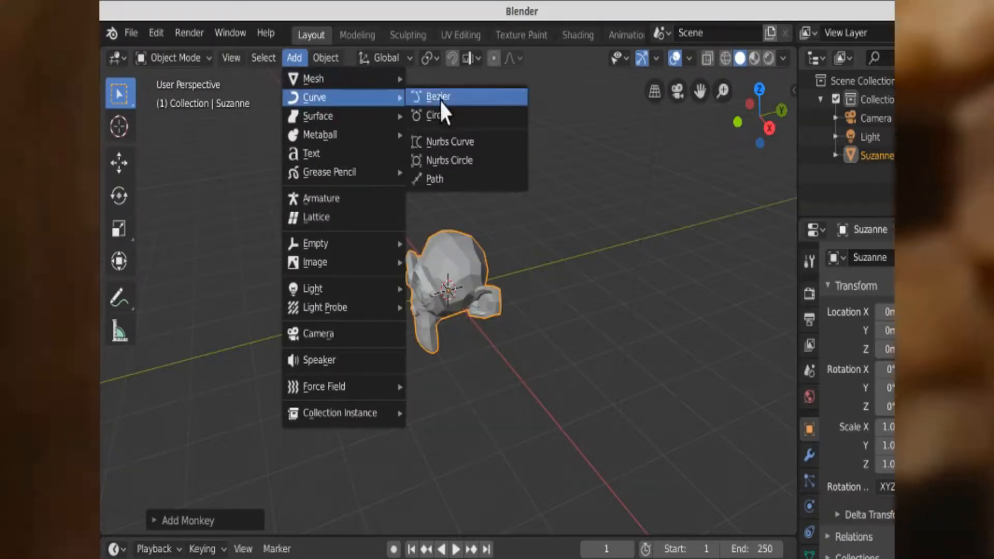
pyautogui.click(446, 123)
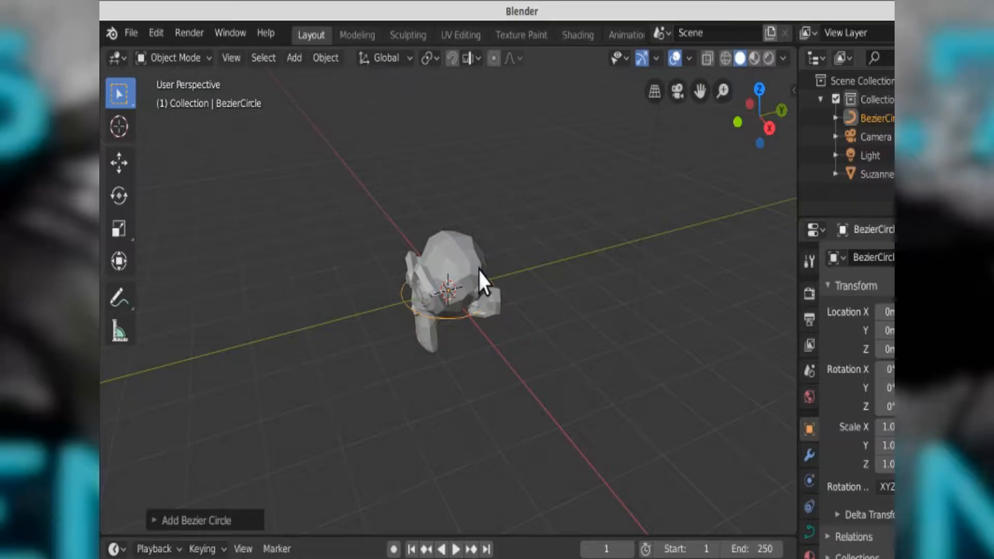
pyautogui.press('s')
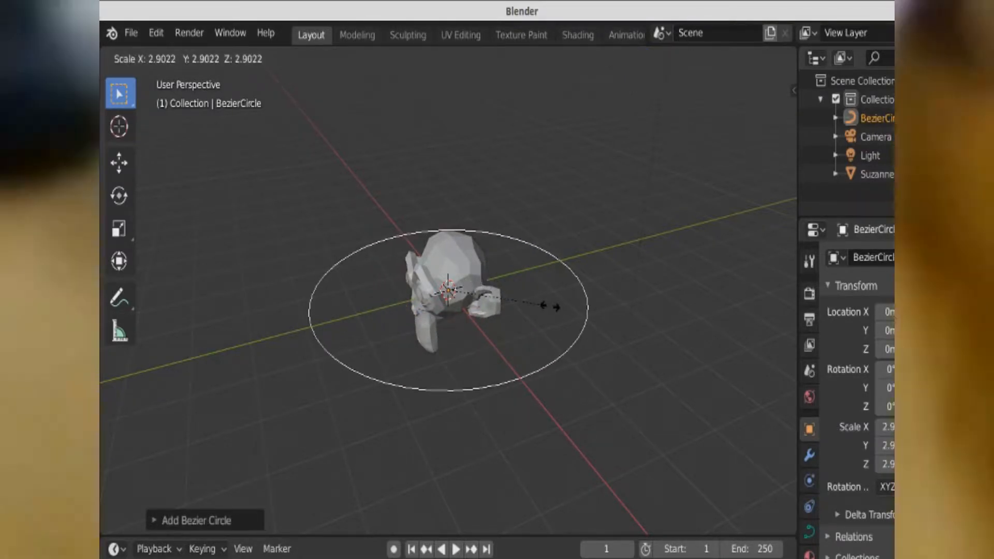
pyautogui.click(584, 321)
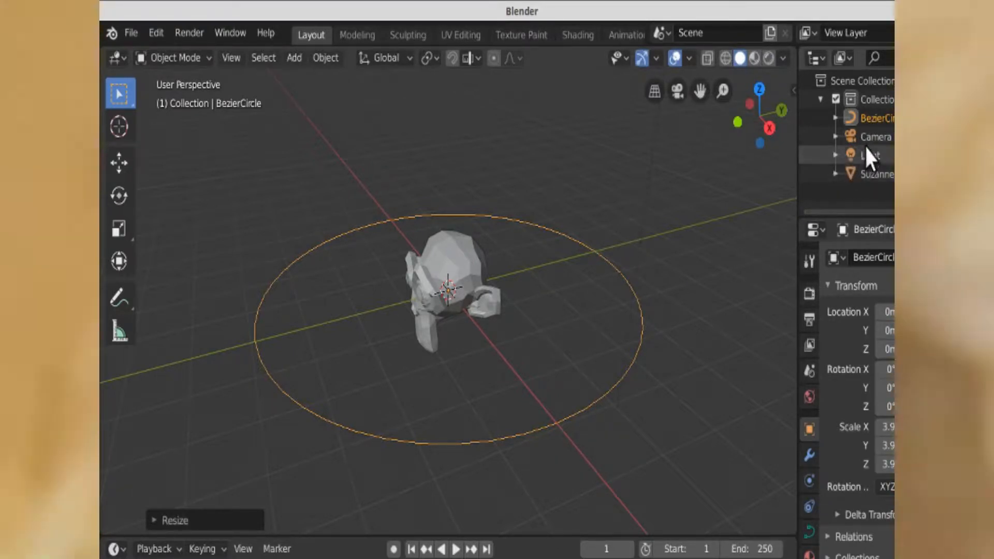
# - Hide the monkey mesh from the scene view
pyautogui.click(874, 135)
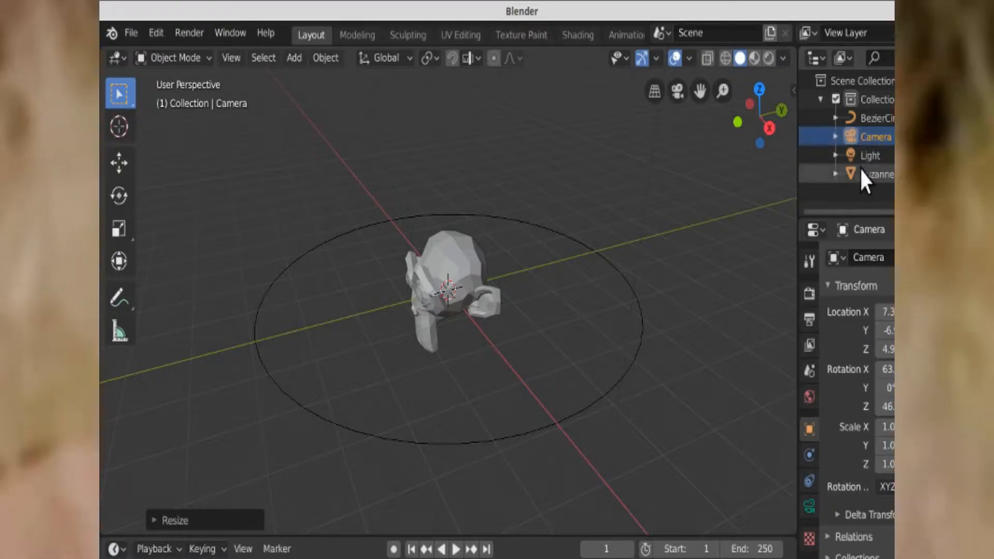
pyautogui.click(469, 271)
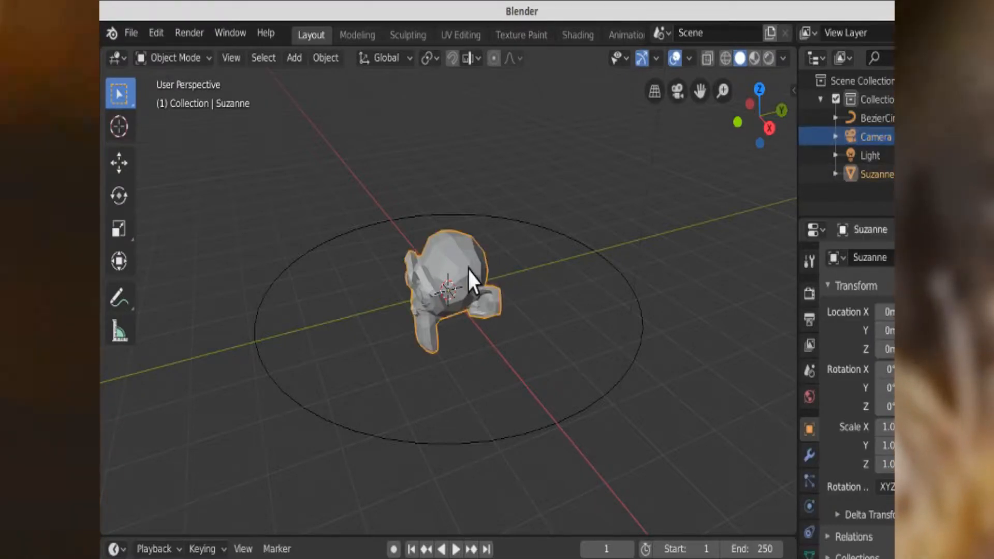
pyautogui.press('h')
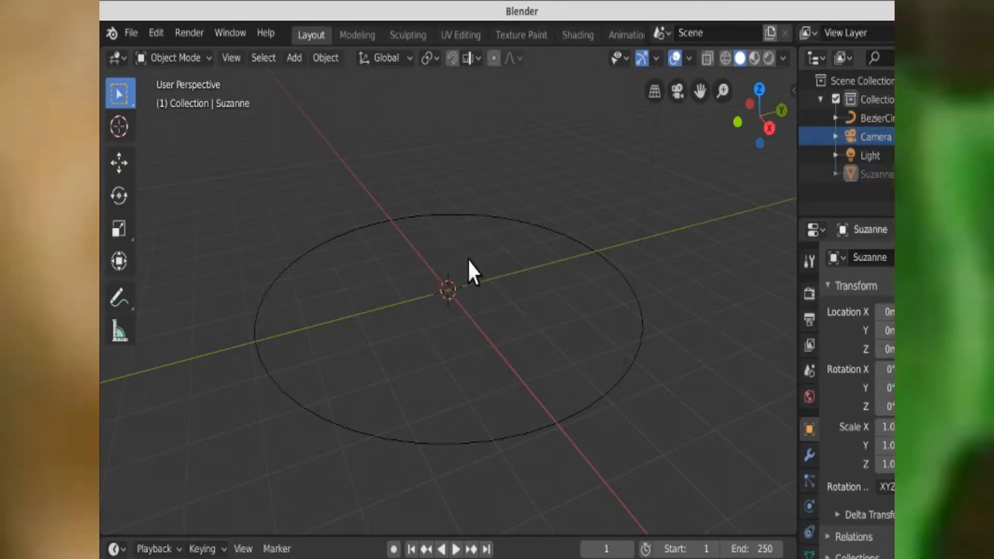
# - Clear the camera's location and rotation to place it unrotated at the world origin
pyautogui.scroll(2, 457, 246)
pyautogui.scroll(2, 458, 245)
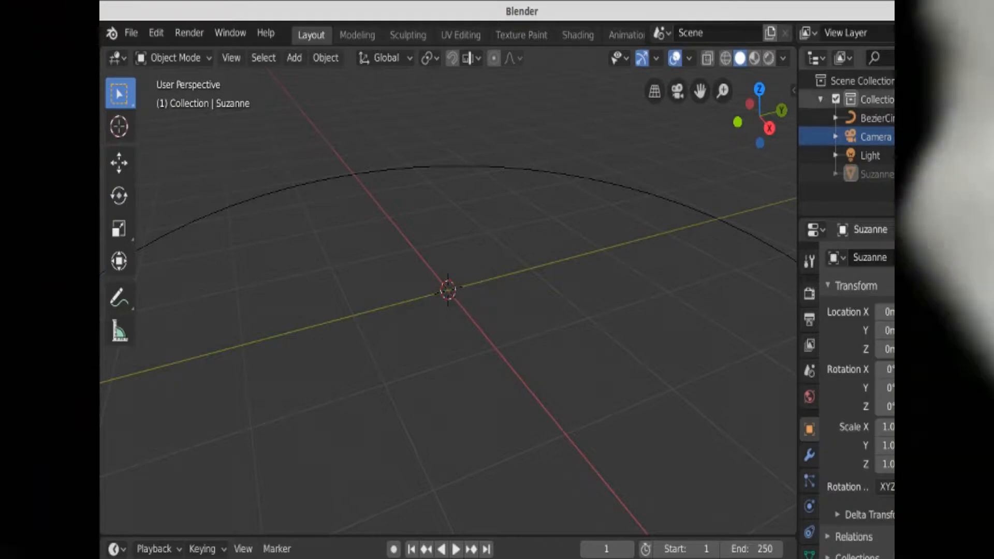
pyautogui.click(862, 135)
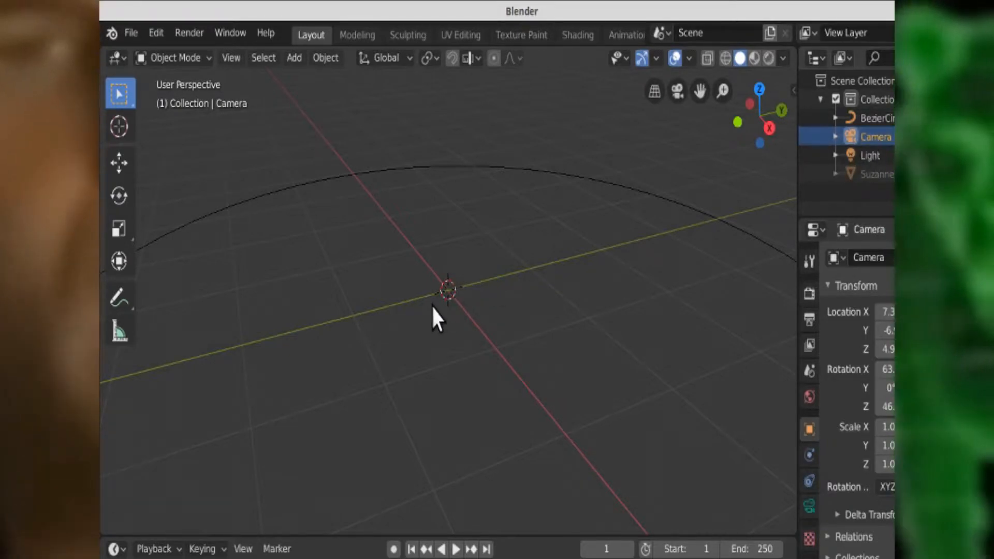
pyautogui.scroll(-6, 432, 306)
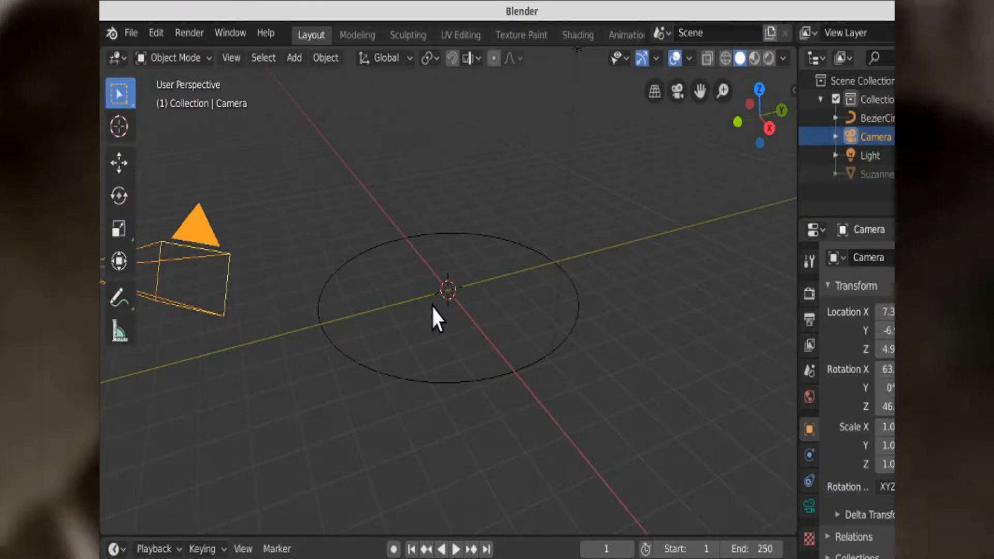
pyautogui.hotkey('alt', 'g')
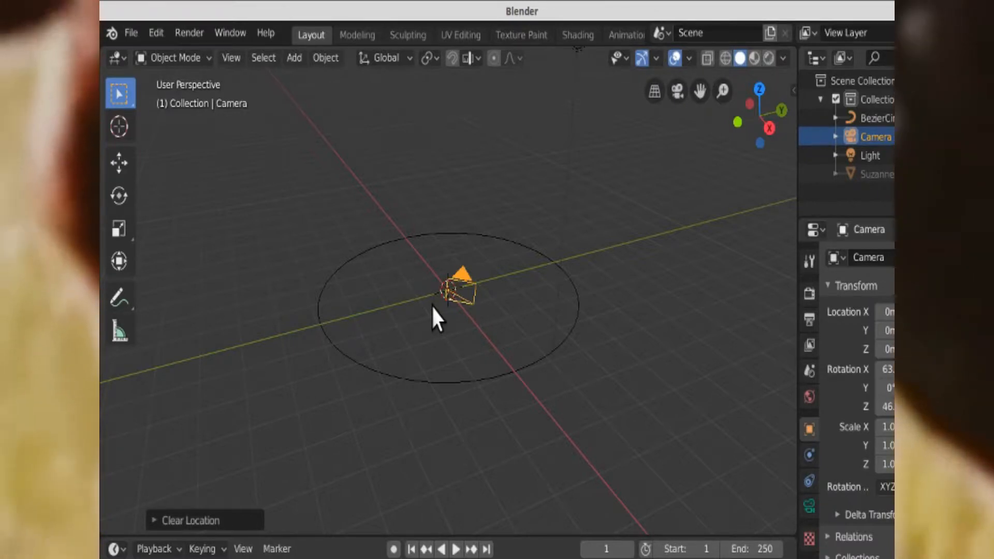
pyautogui.hotkey('alt', 'r')
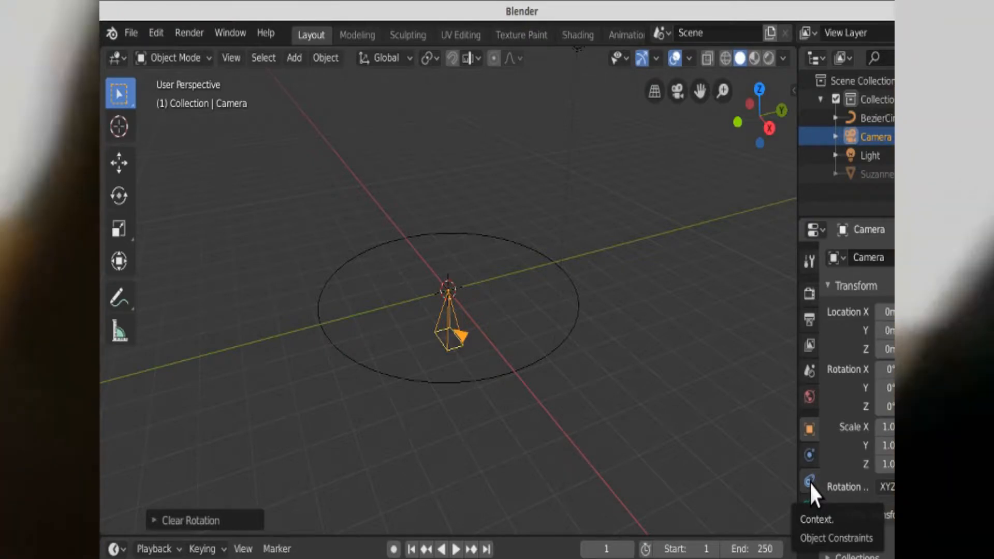
# - Add a Follow Path object constraint to the camera
pyautogui.click(809, 482)
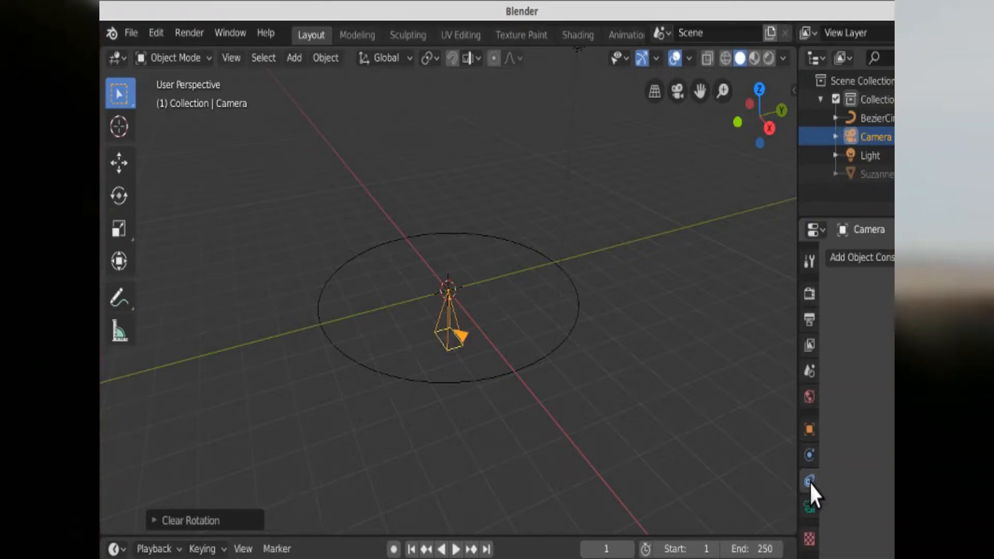
pyautogui.click(871, 257)
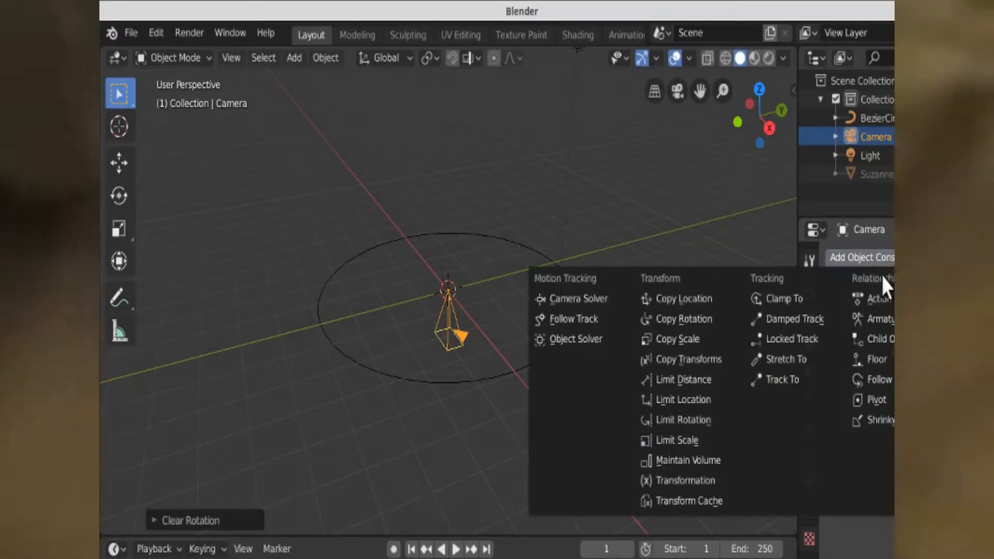
pyautogui.click(880, 379)
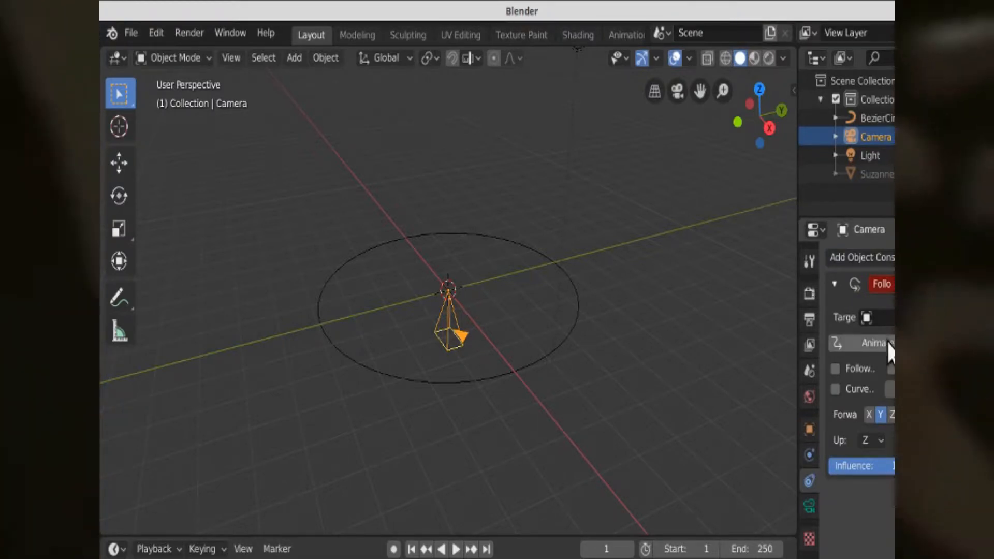
# - Try BezierCircle as the target of the camera's Follow Path constraint, and undo it
pyautogui.click(888, 317)
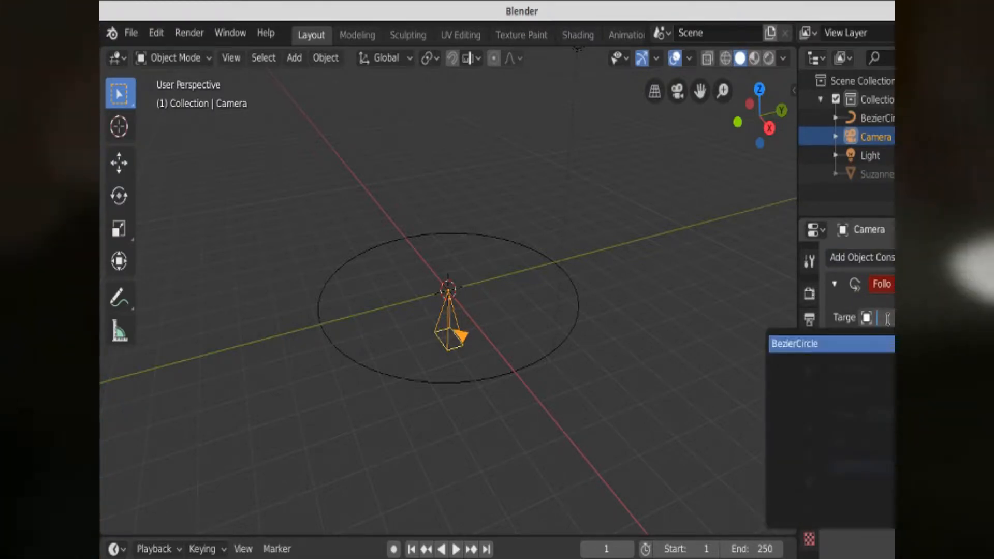
pyautogui.click(886, 348)
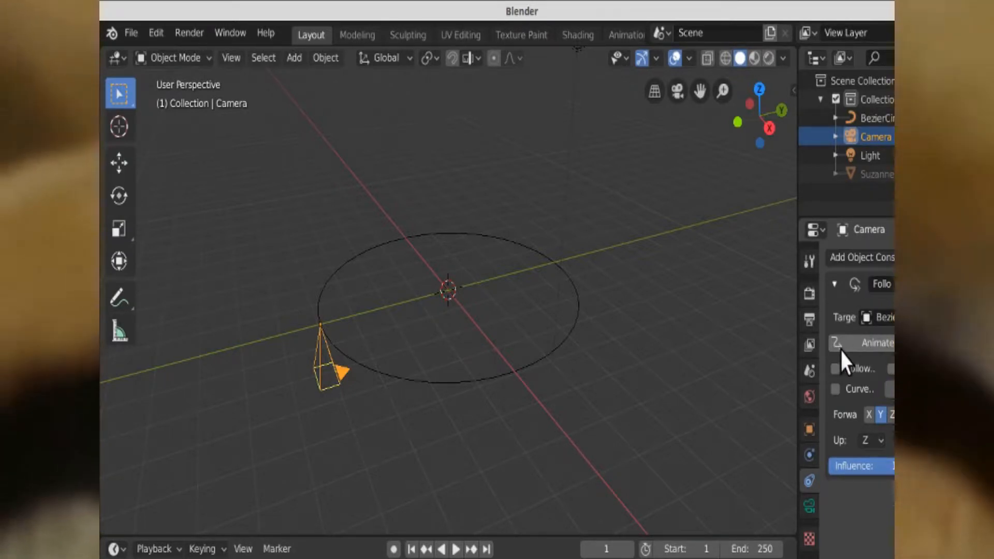
pyautogui.hotkey('ctrl', 'z')
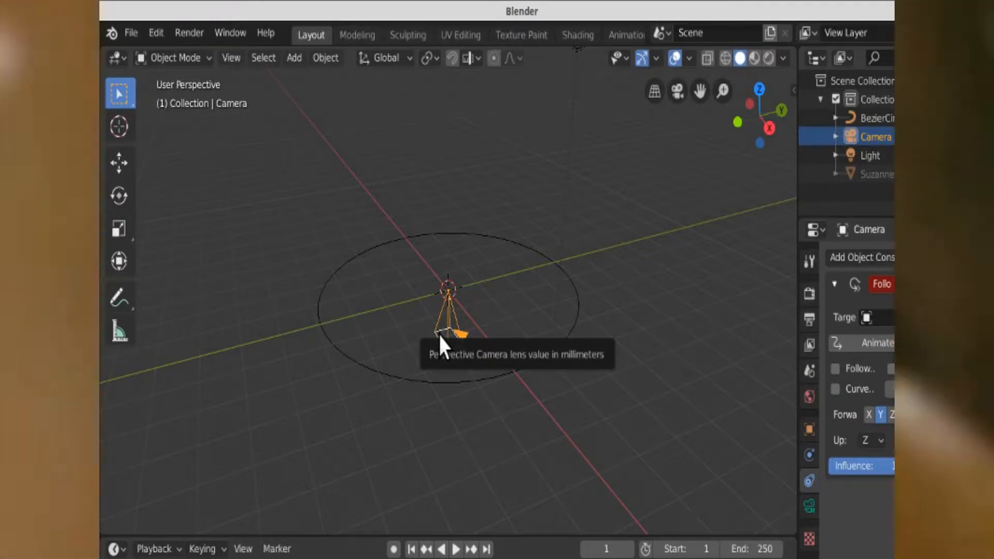
# - Try raising the camera along Z above the origin and targeting BezierCircle in its Follow Path constraint
pyautogui.click(122, 161)
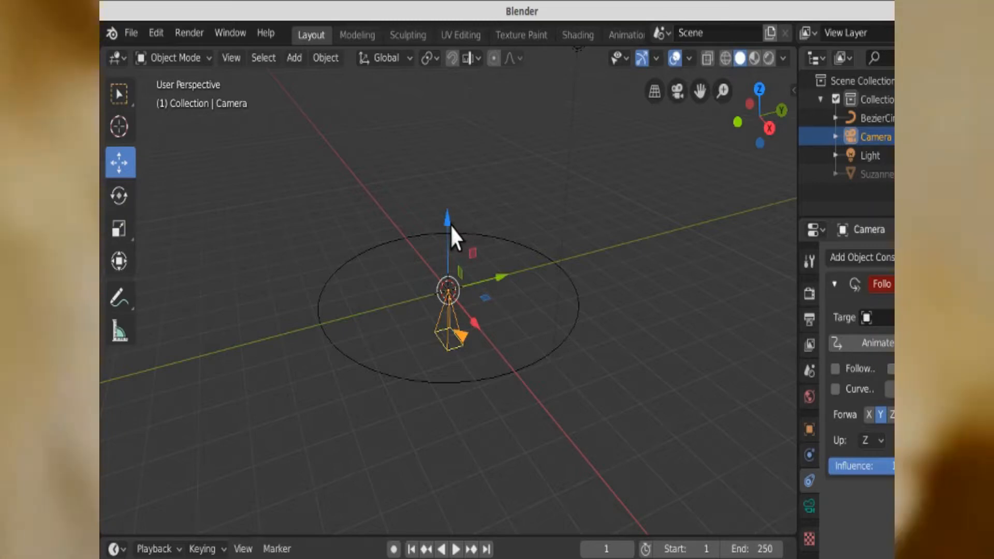
pyautogui.moveTo(450, 225); pyautogui.dragTo(449, 166)
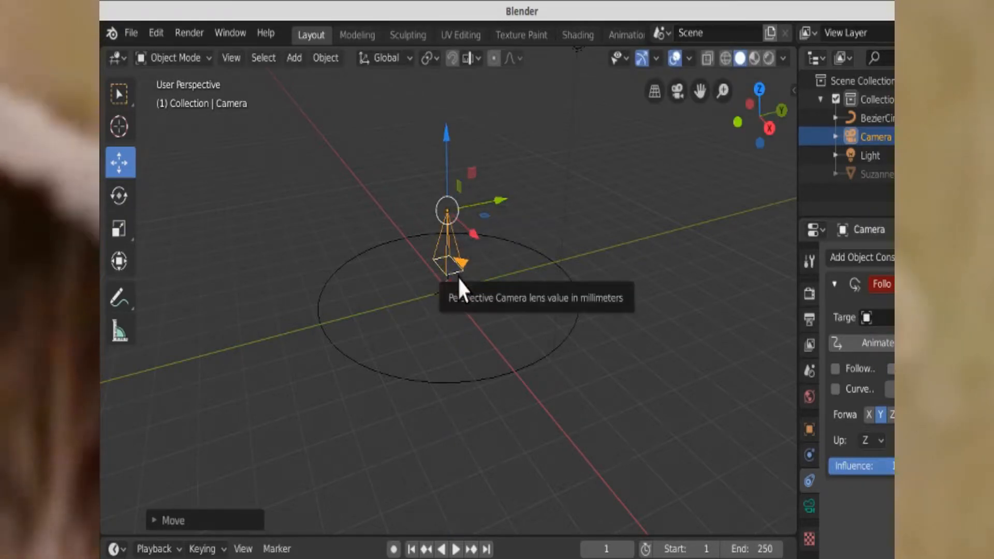
pyautogui.moveTo(457, 272); pyautogui.dragTo(502, 259, button='middle')
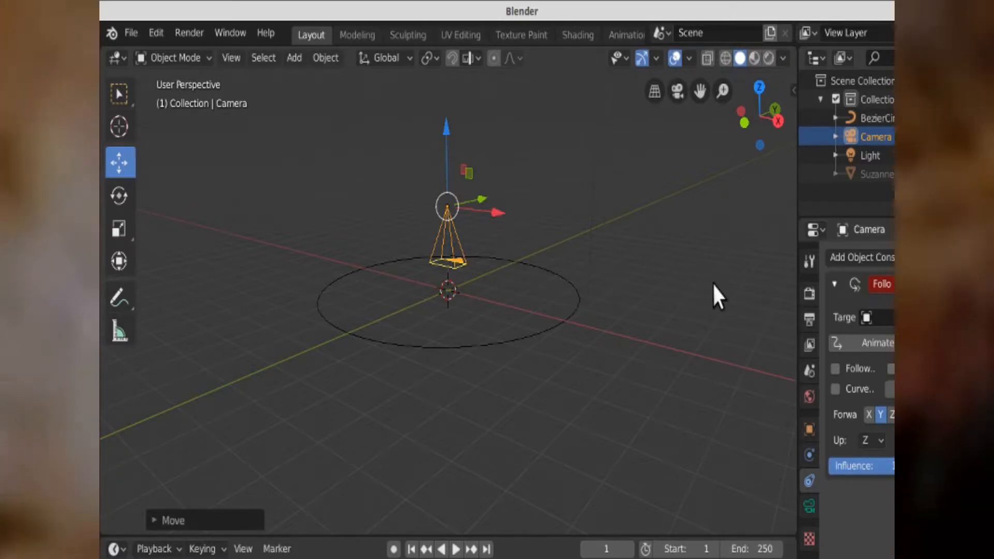
pyautogui.click(880, 318)
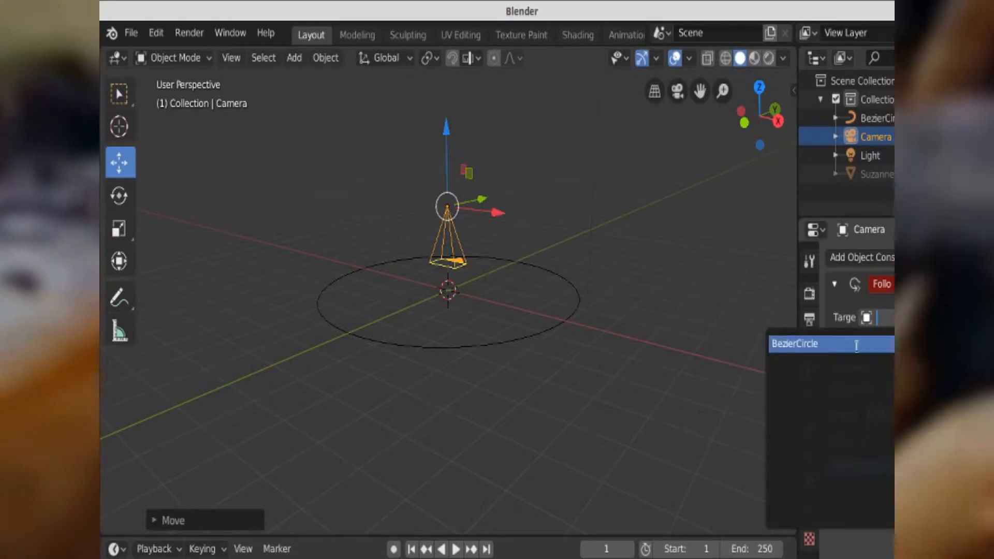
pyautogui.click(856, 344)
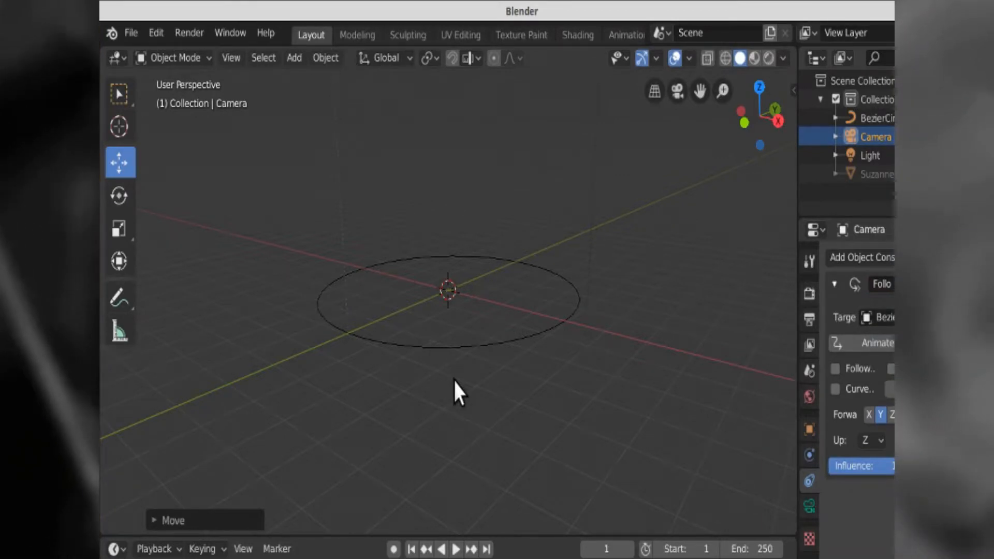
pyautogui.scroll(-1, 452, 380)
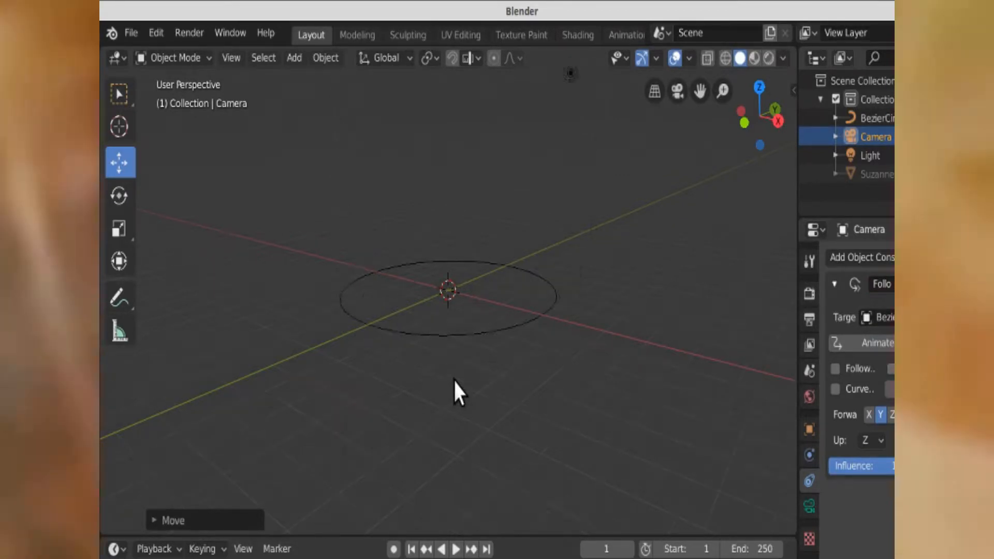
pyautogui.scroll(-1, 454, 381)
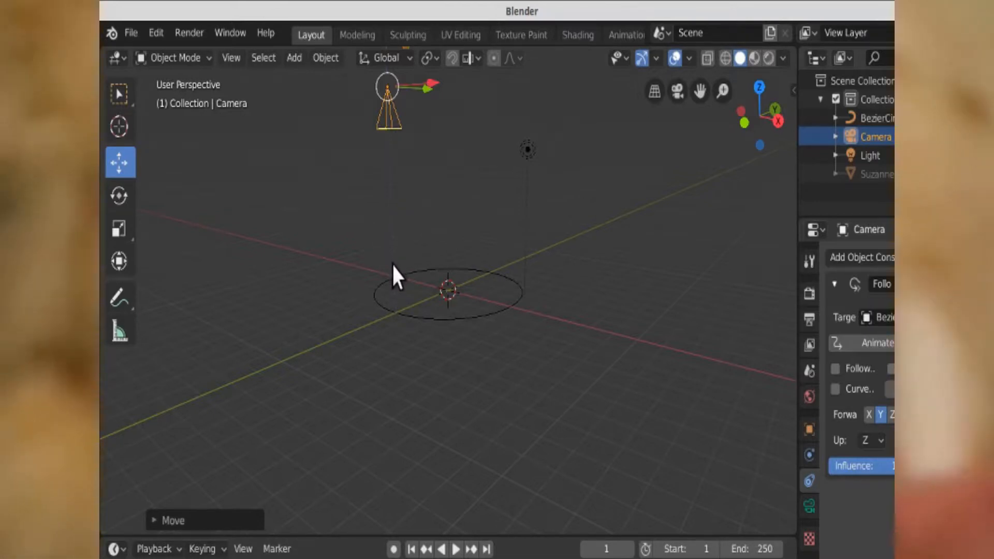
# - Undo the constraint's target assignment and clear the camera's location back to the origin
pyautogui.hotkey('ctrl', 'z')
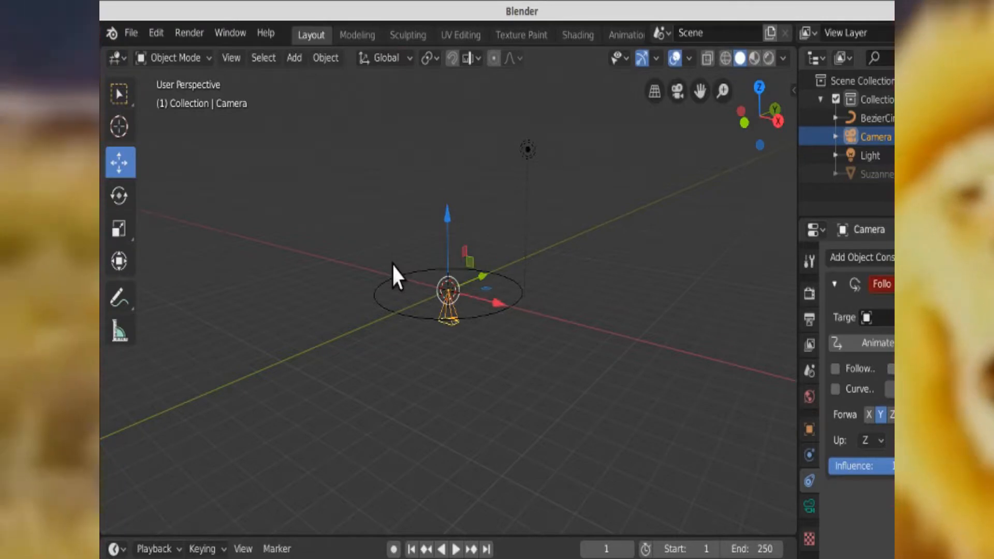
pyautogui.scroll(1, 471, 283)
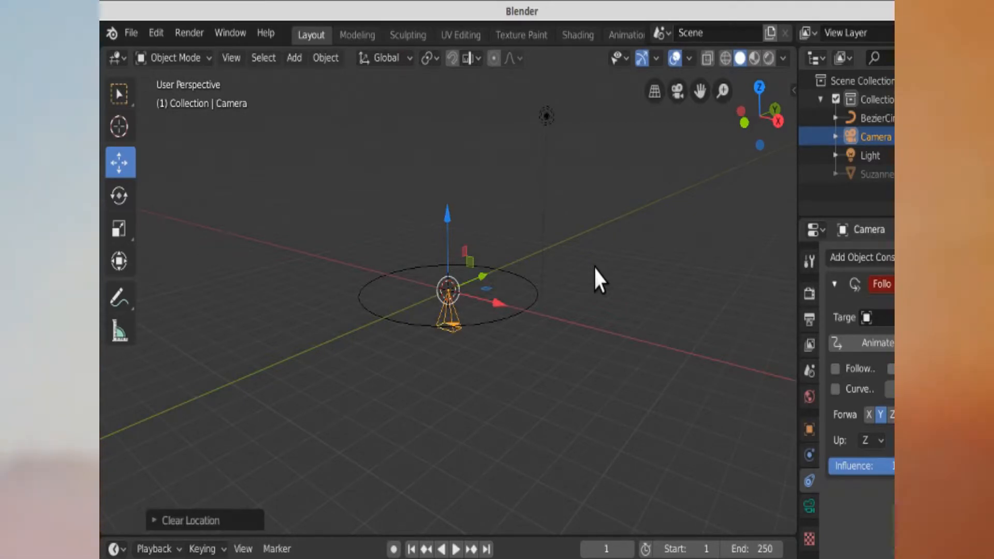
pyautogui.scroll(2, 593, 266)
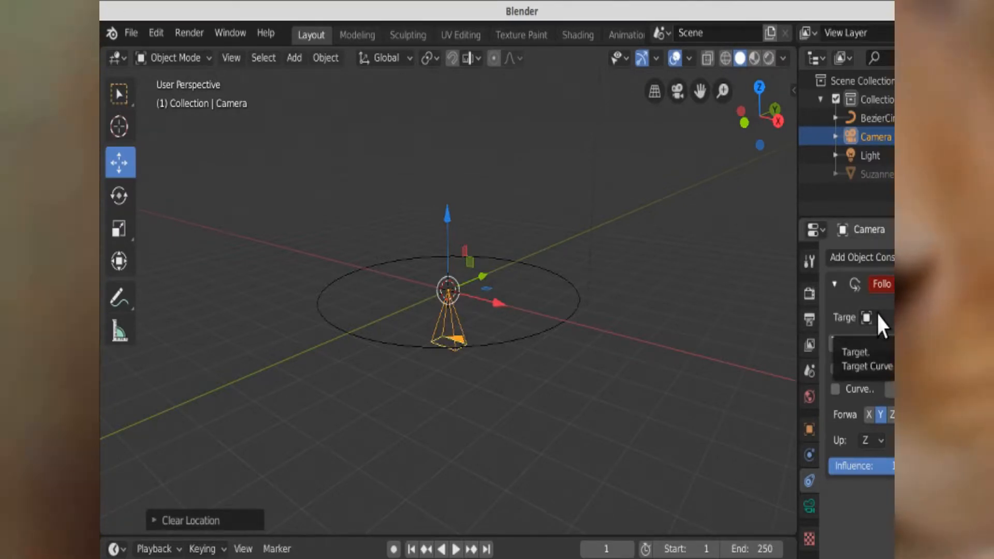
# - Target BezierCircle in the camera's Follow Path constraint and unhide the monkey mesh
pyautogui.click(878, 316)
pyautogui.click(846, 347)
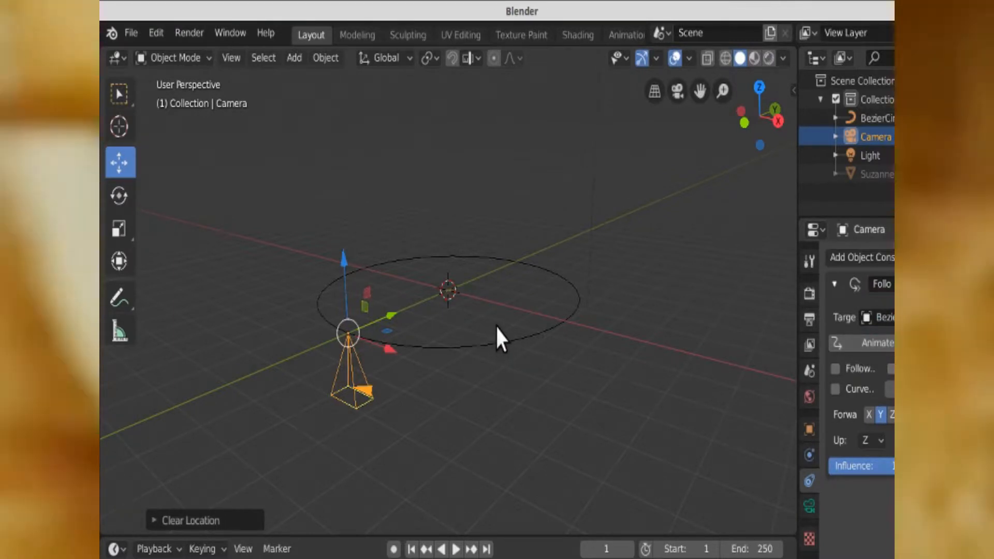
pyautogui.hotkey('alt', 'h')
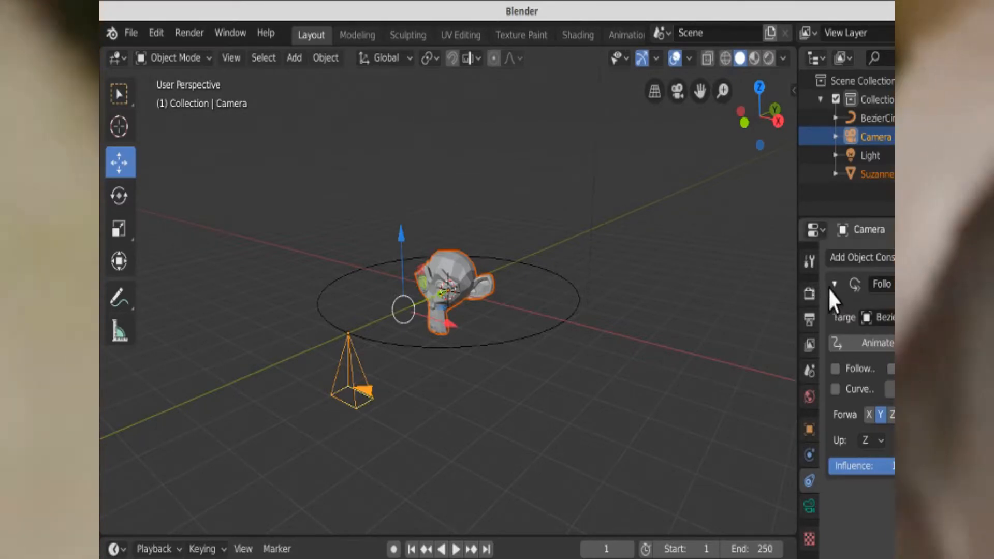
# - Add a Track To constraint to the camera with Suzanne as its target, collapsing the Follow Path settings
pyautogui.click(834, 285)
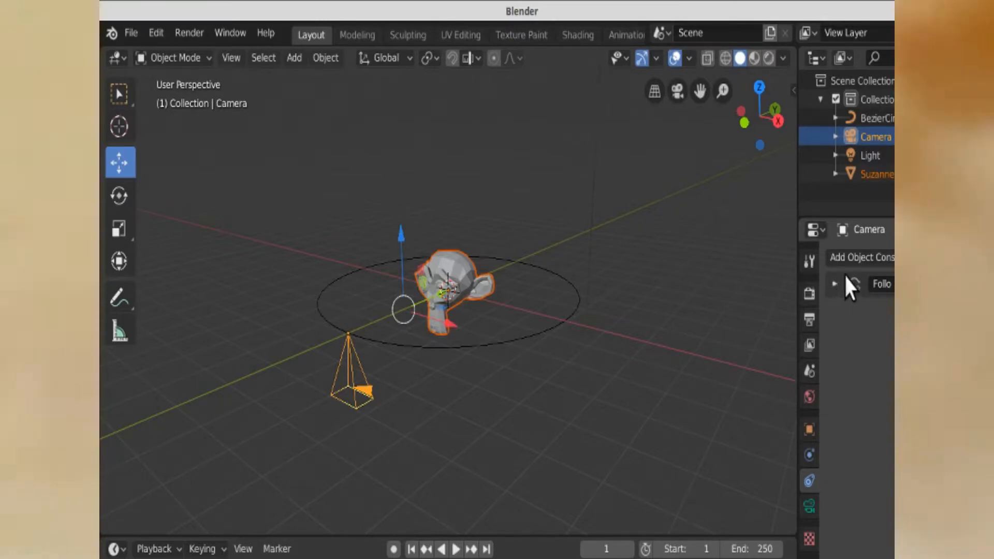
pyautogui.click(859, 257)
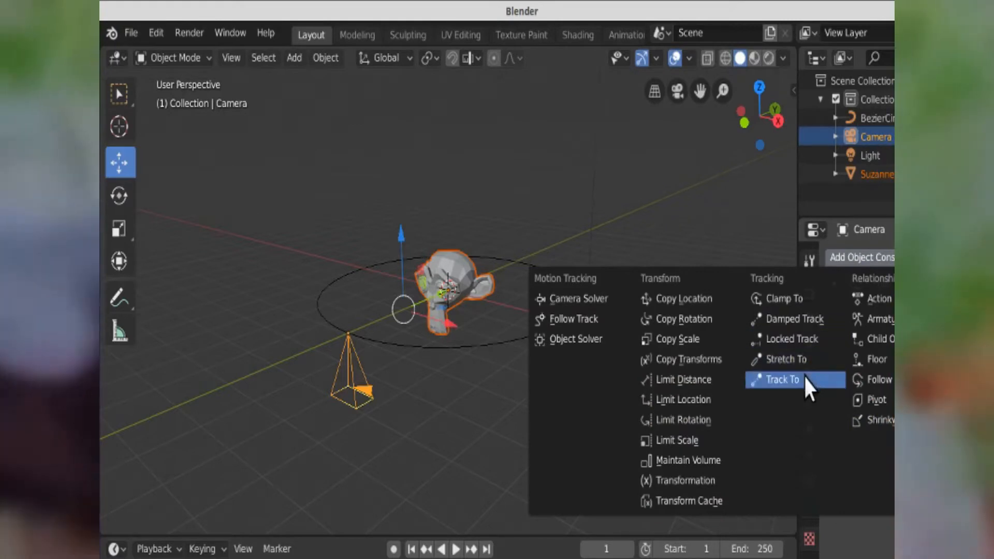
pyautogui.click(803, 377)
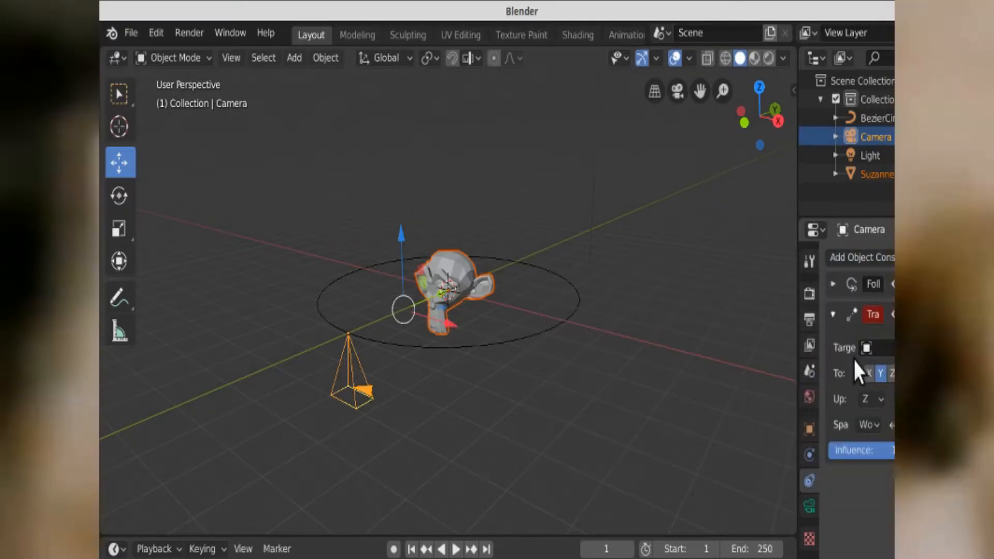
pyautogui.click(880, 347)
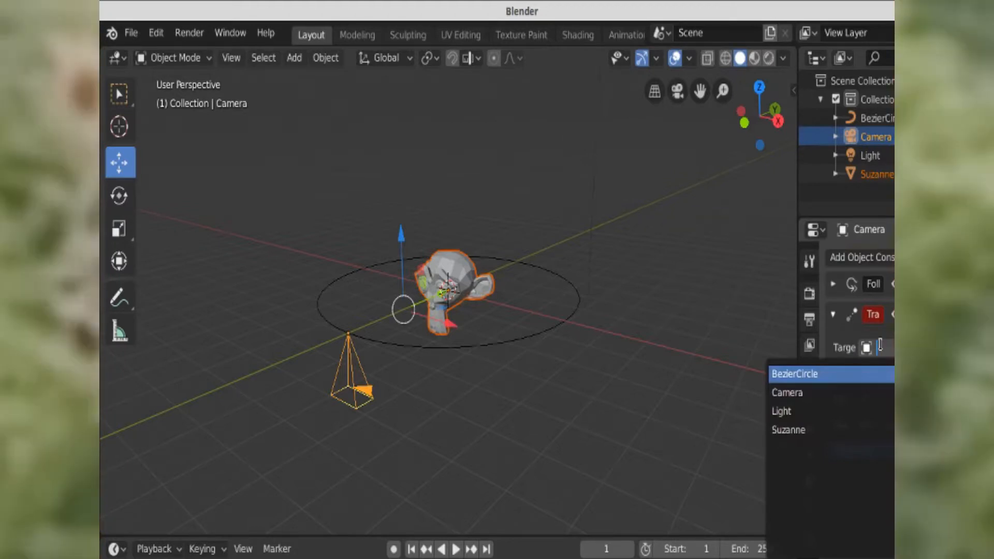
pyautogui.click(840, 430)
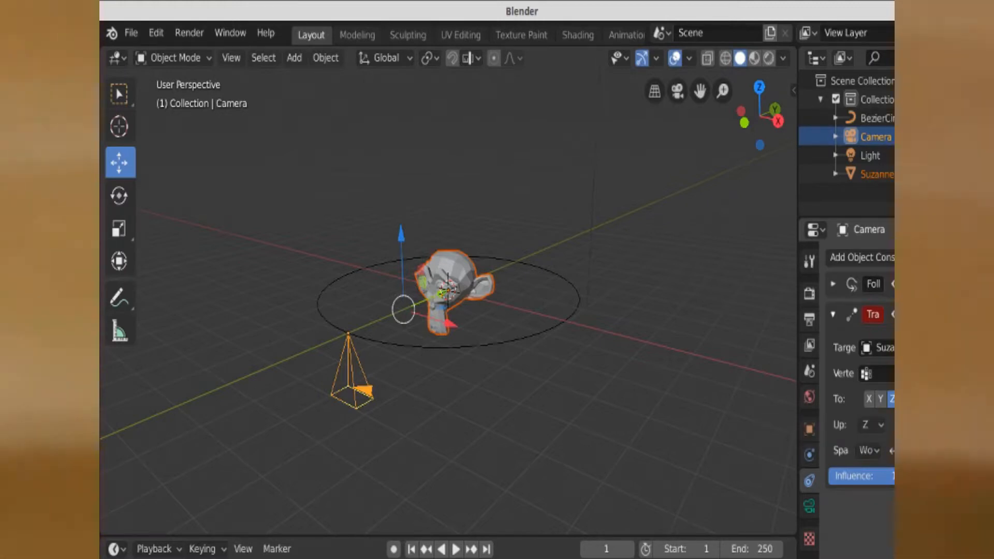
# - Try the -X and -Y tracking axes in the Track To constraint, set the To axis to -Z and the Up axis to Y
pyautogui.click(905, 399)
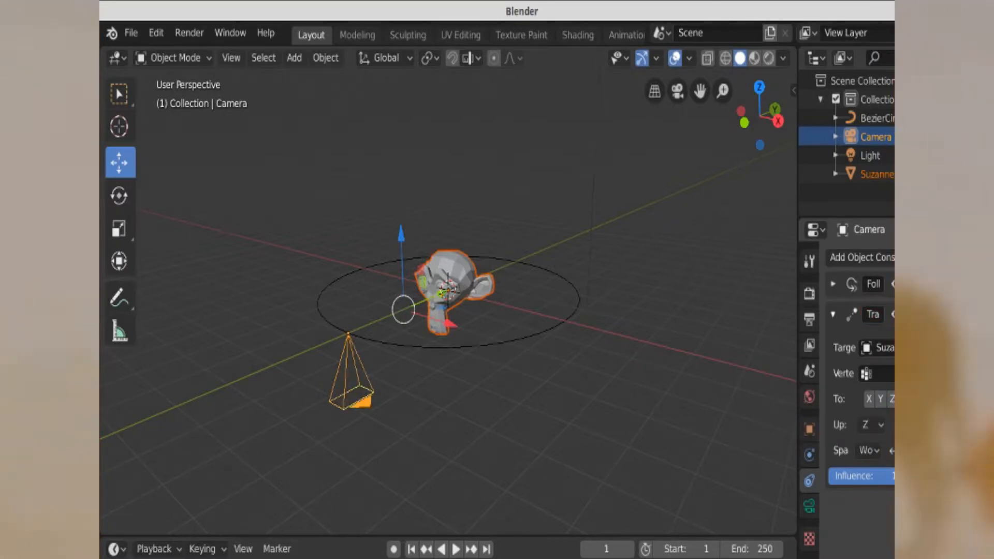
pyautogui.click(916, 399)
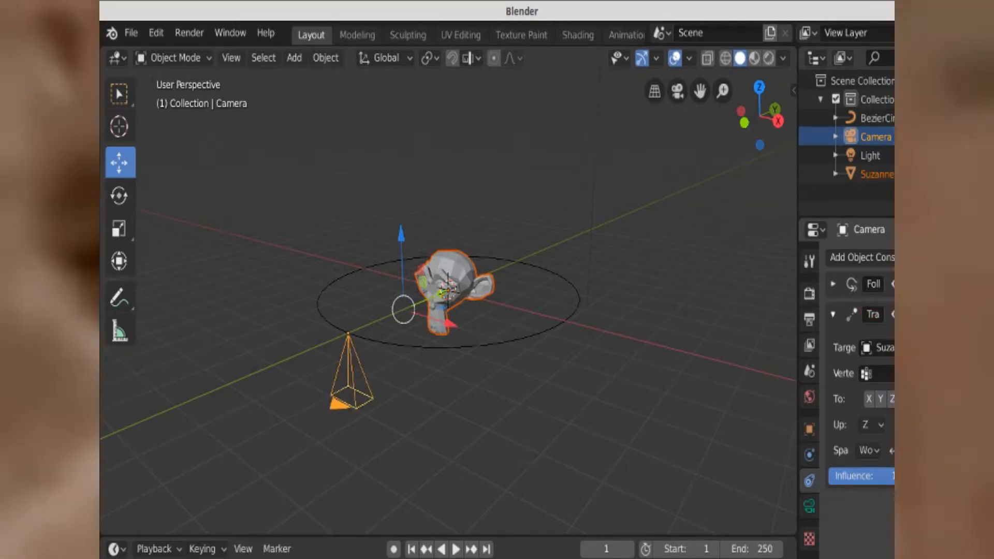
pyautogui.click(928, 399)
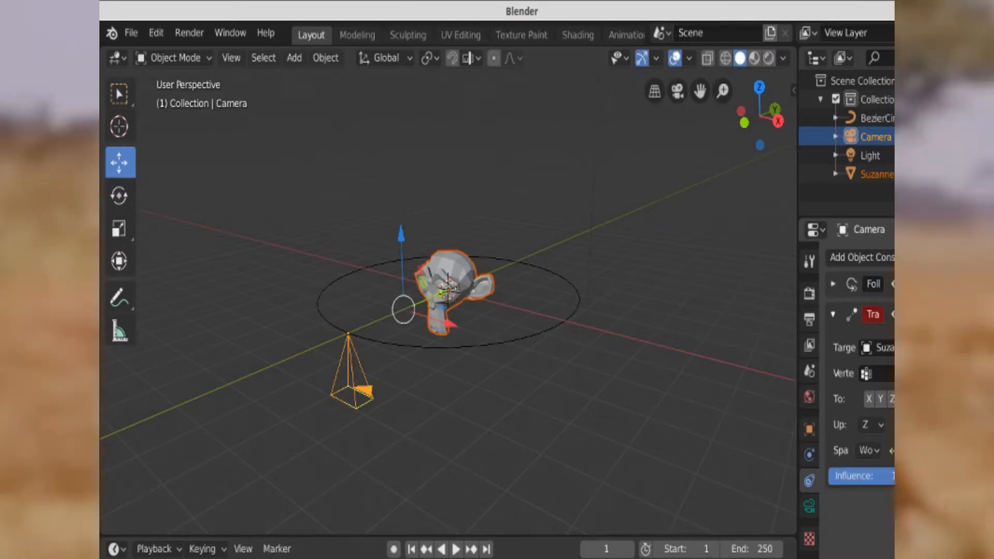
pyautogui.click(877, 427)
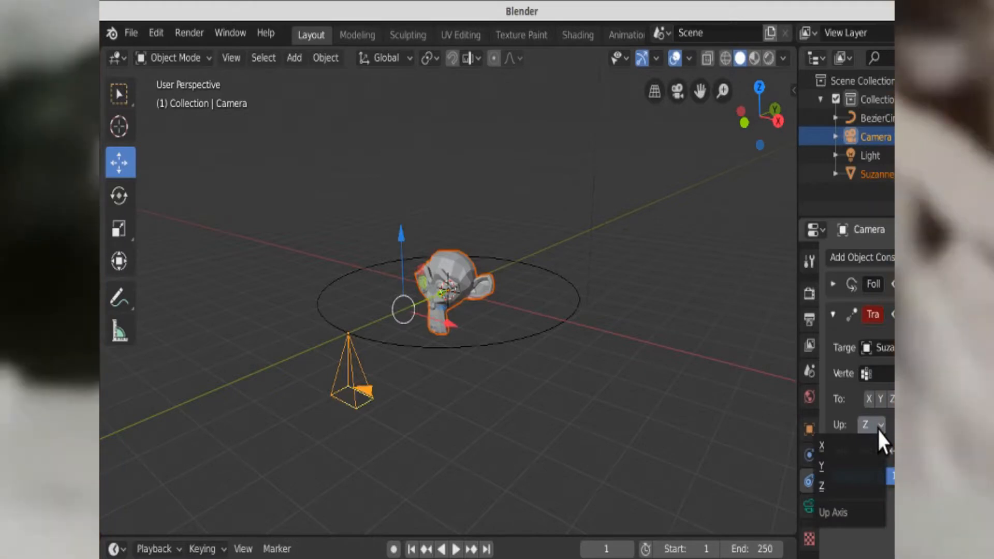
pyautogui.click(832, 469)
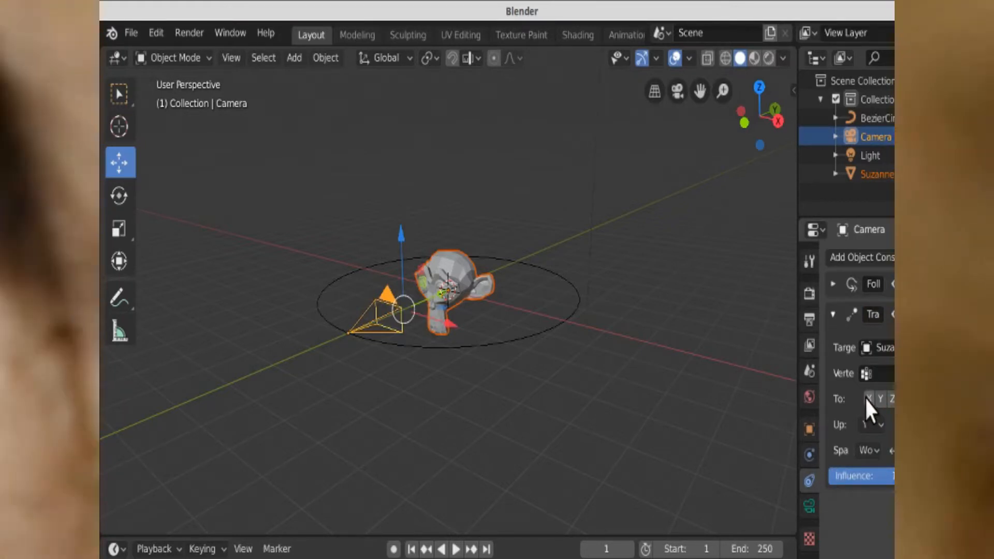
# - Compare the X, Y, Z, -X and -Y options for the Track To constraint's To axis and return it to -Z
pyautogui.click(868, 398)
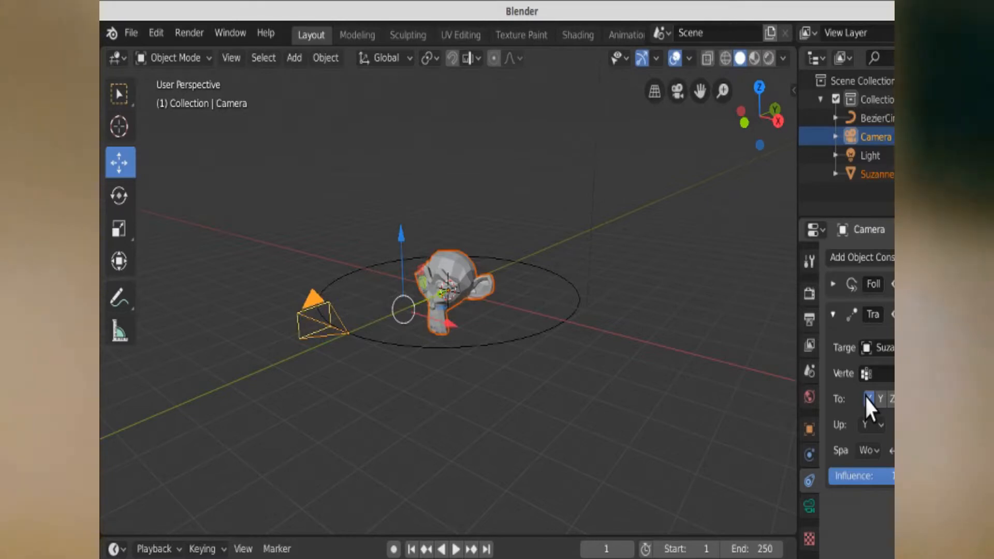
pyautogui.click(880, 399)
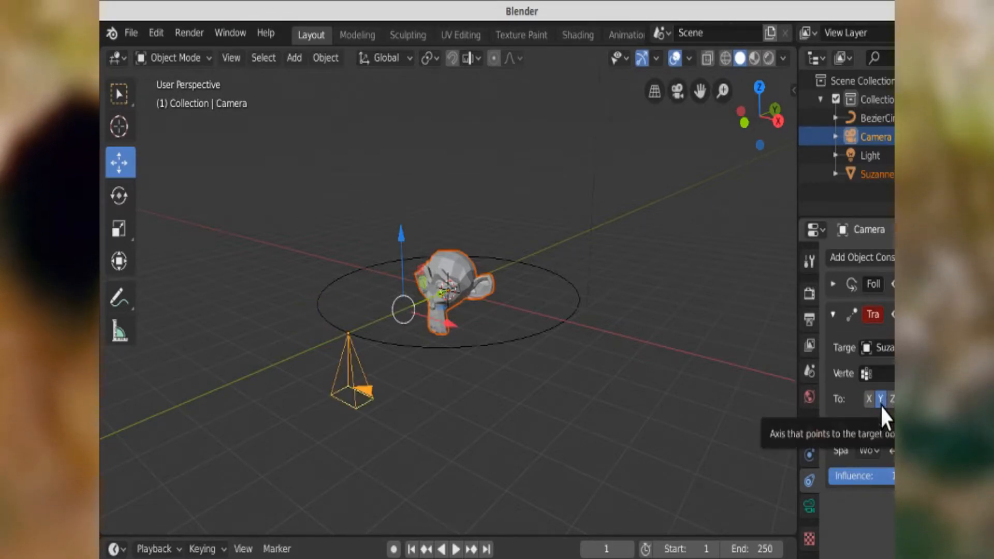
pyautogui.click(891, 399)
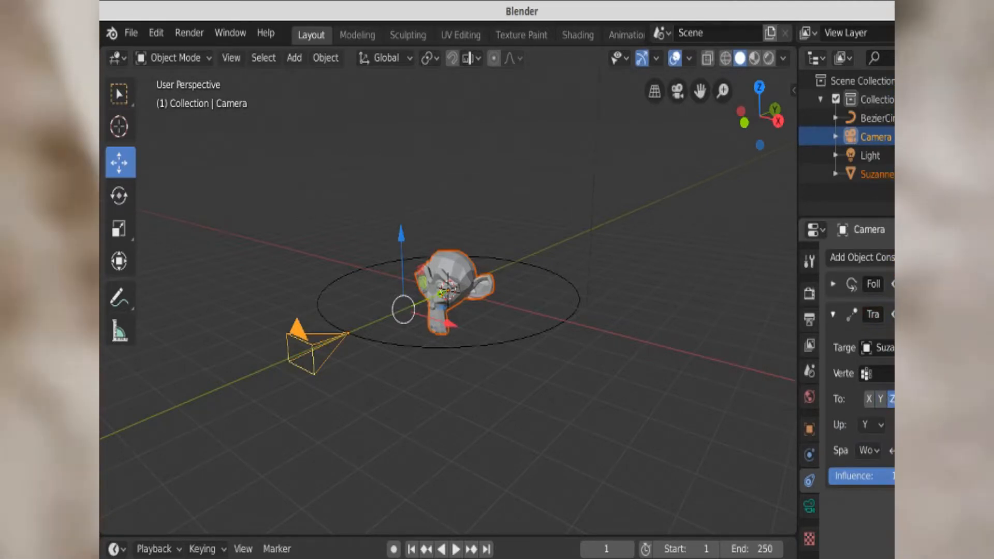
pyautogui.click(904, 398)
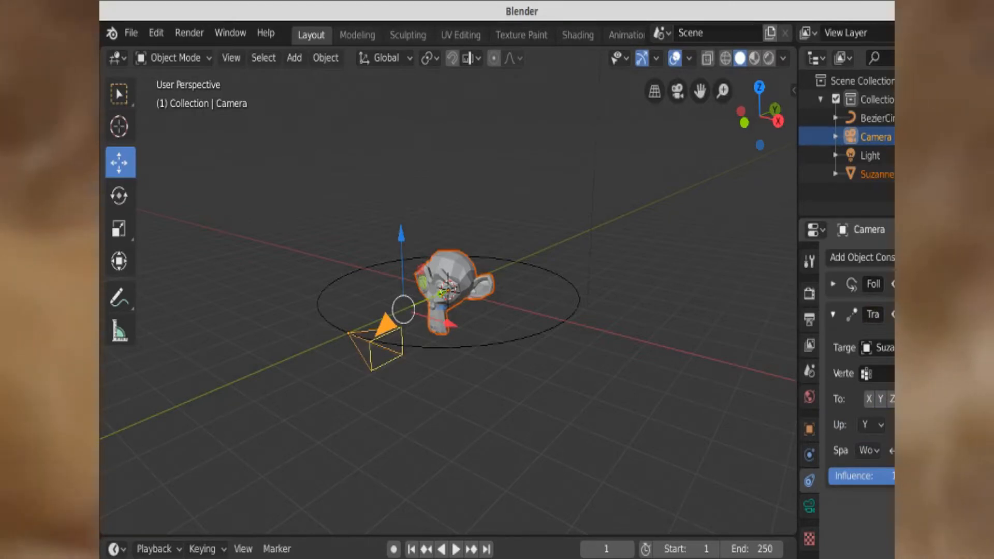
pyautogui.click(915, 399)
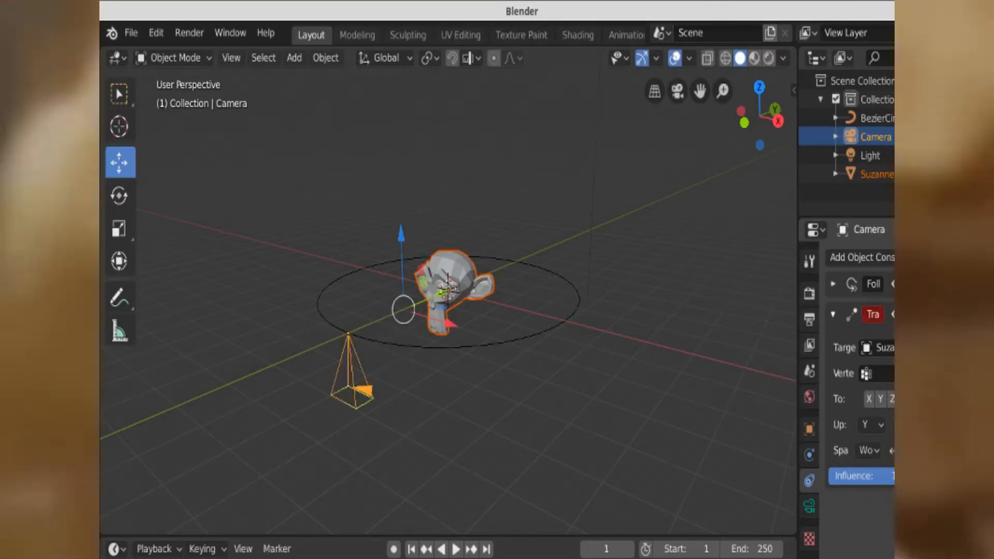
pyautogui.click(927, 398)
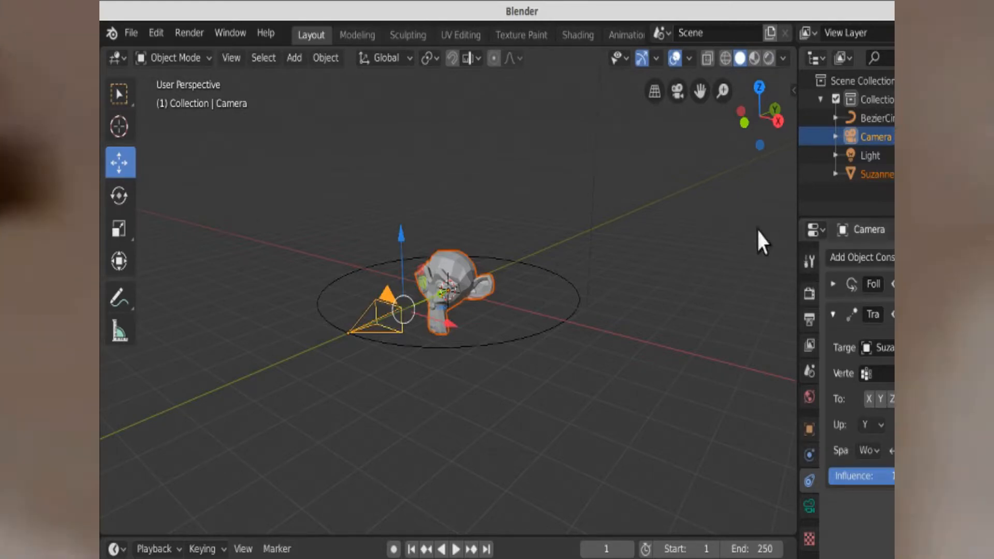
# - Look through the camera to check how it frames the monkey, and return to the perspective view
pyautogui.click(676, 91)
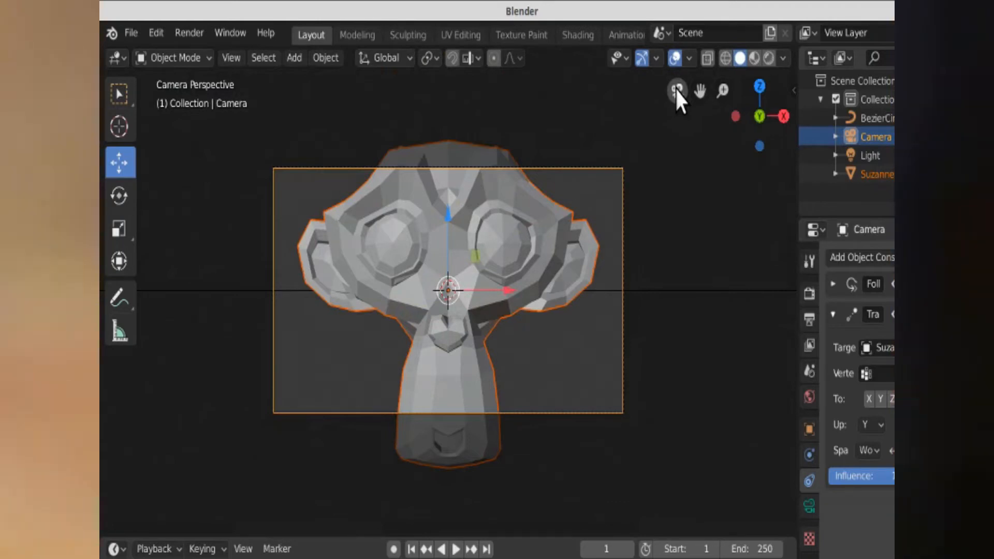
pyautogui.click(676, 91)
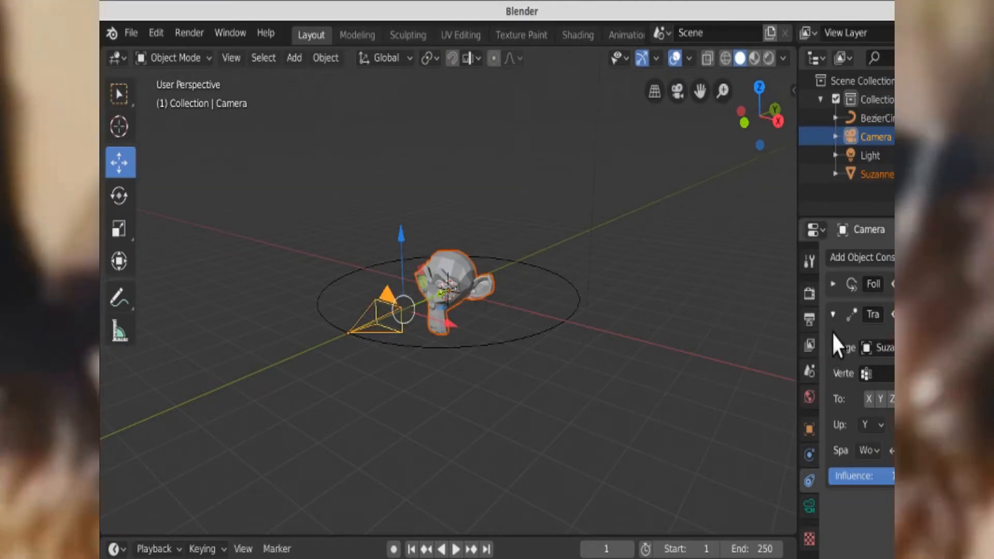
# - Collapse the Track To settings, expand the Follow Path constraint and enable Follow Curve on it
pyautogui.click(833, 316)
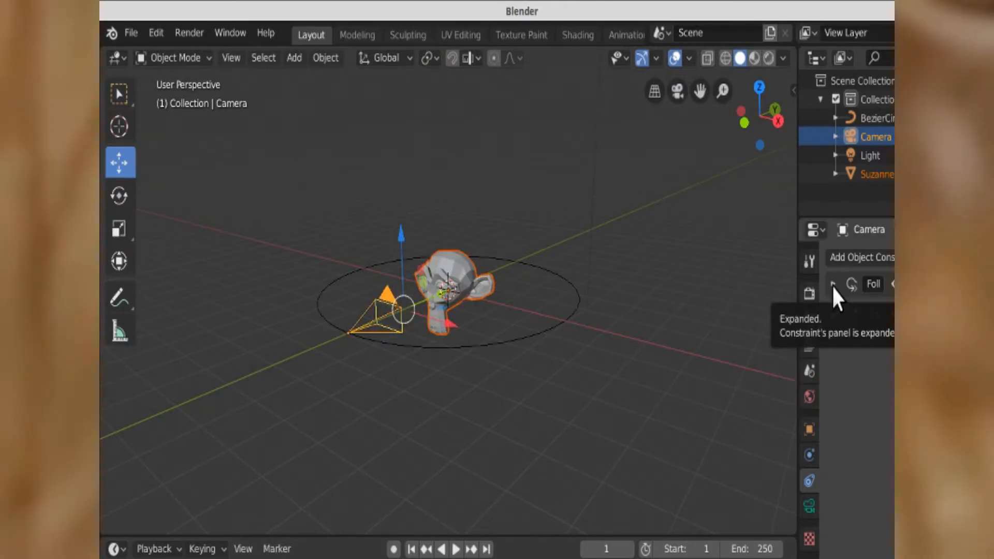
pyautogui.click(832, 285)
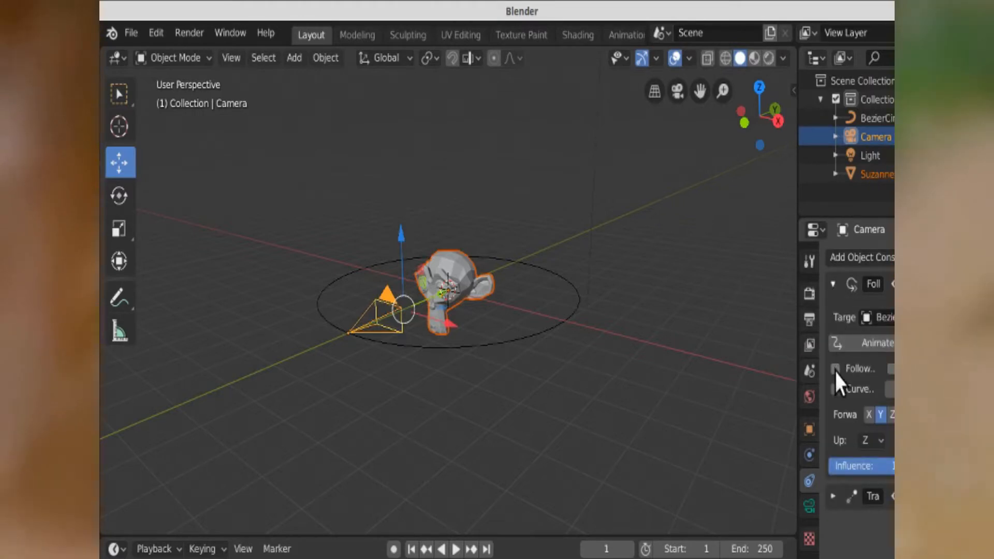
pyautogui.click(834, 370)
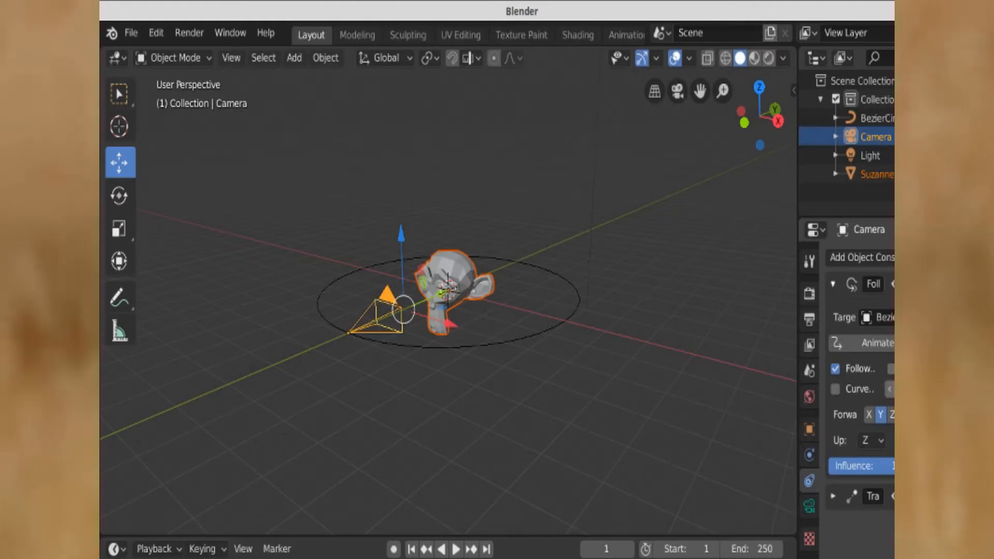
# - Test the camera's Follow Path offset, enlarge the timeline, reset the offset to 0 and keyframe it at frame 1
pyautogui.moveTo(890, 388); pyautogui.dragTo(966, 388)
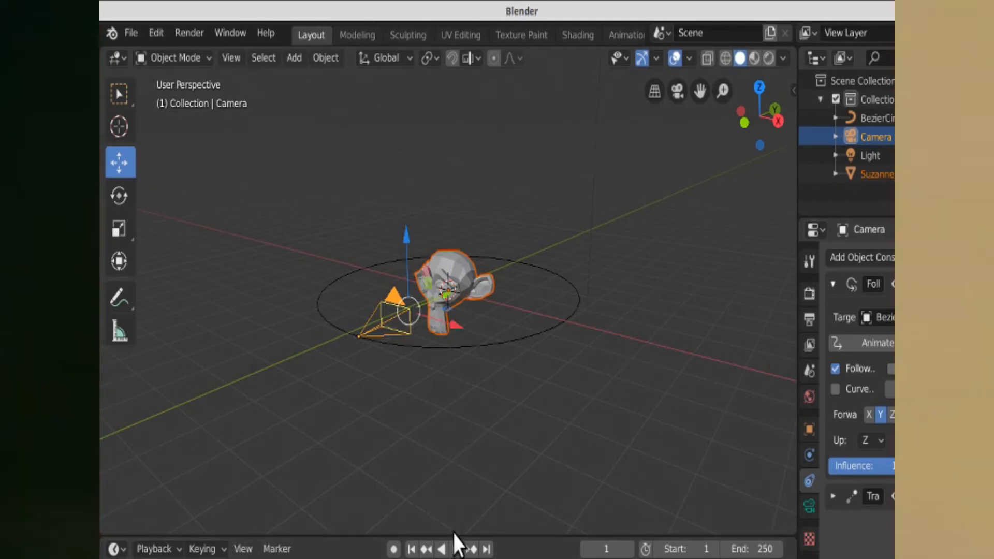
pyautogui.moveTo(453, 535); pyautogui.dragTo(459, 437)
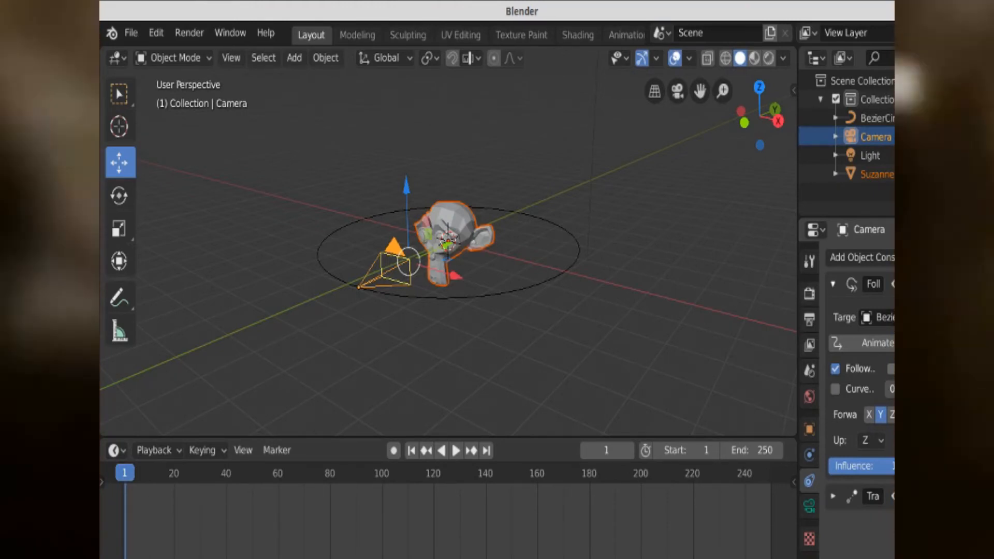
pyautogui.press('Return')
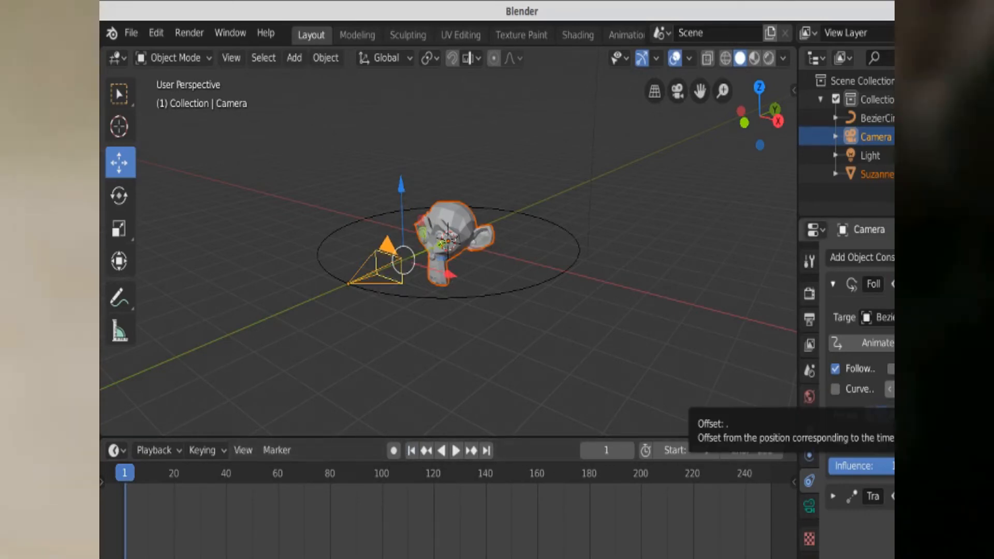
pyautogui.press('i')
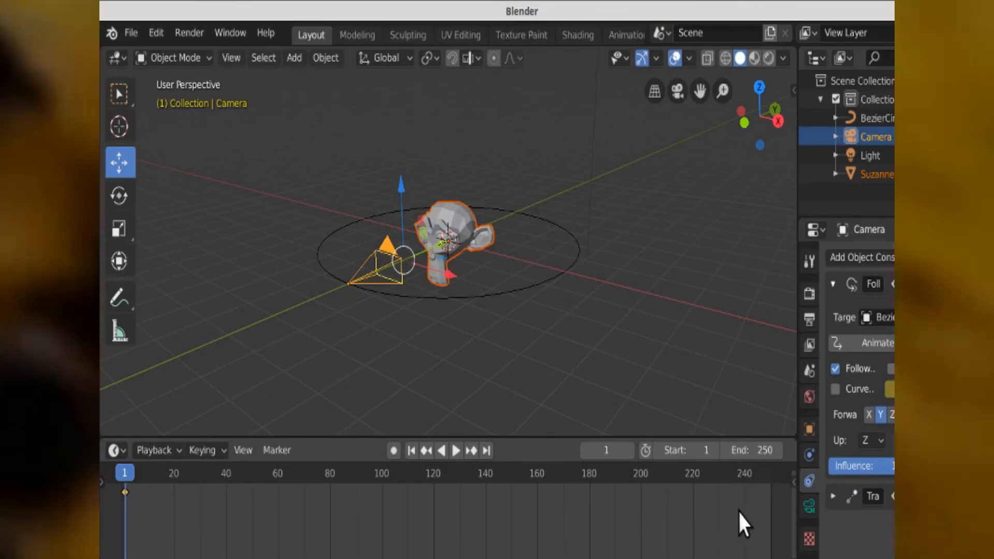
# - Switch to the desktop calculator, divide the 250 animation frames by 4, and close the calculator
pyautogui.scroll(-1, 737, 510)
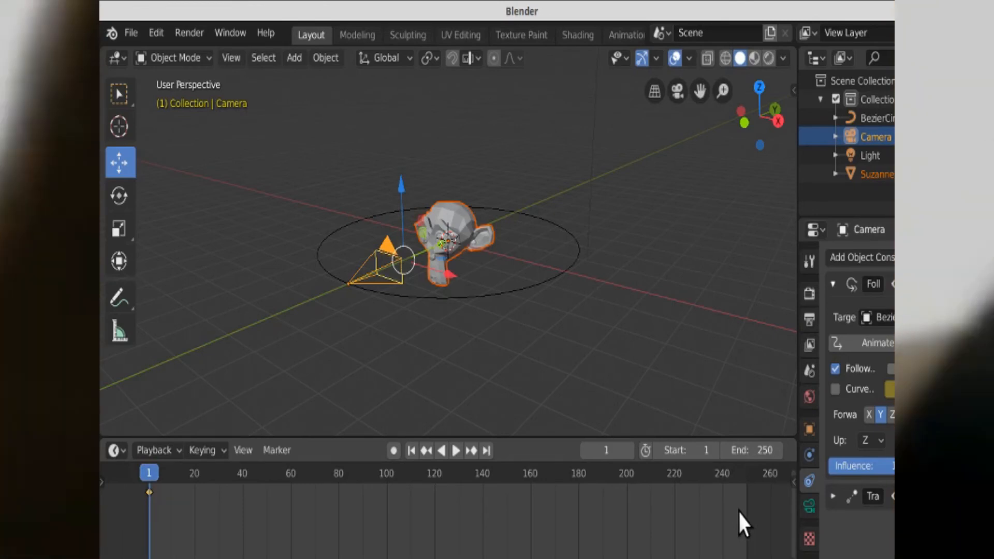
pyautogui.moveTo(654, 558)
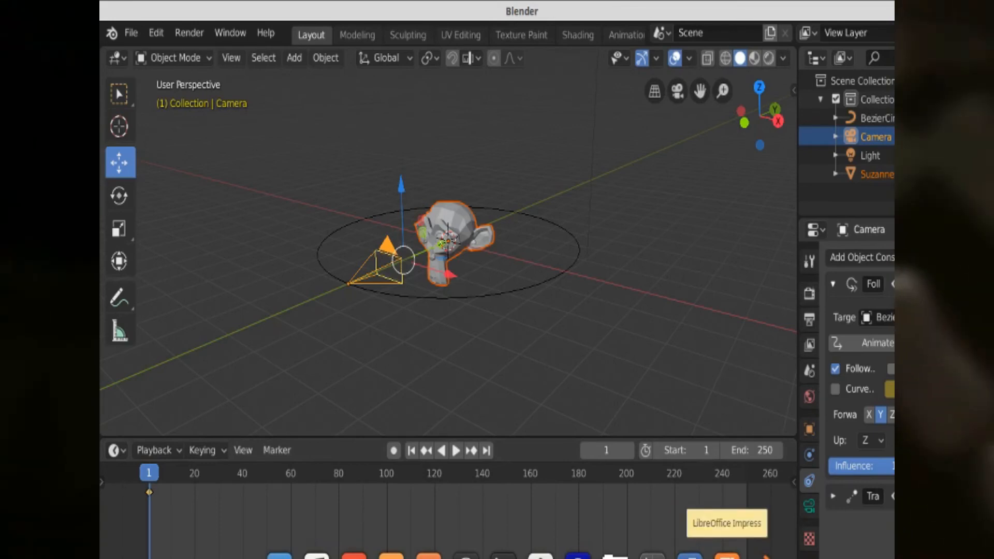
pyautogui.click(652, 556)
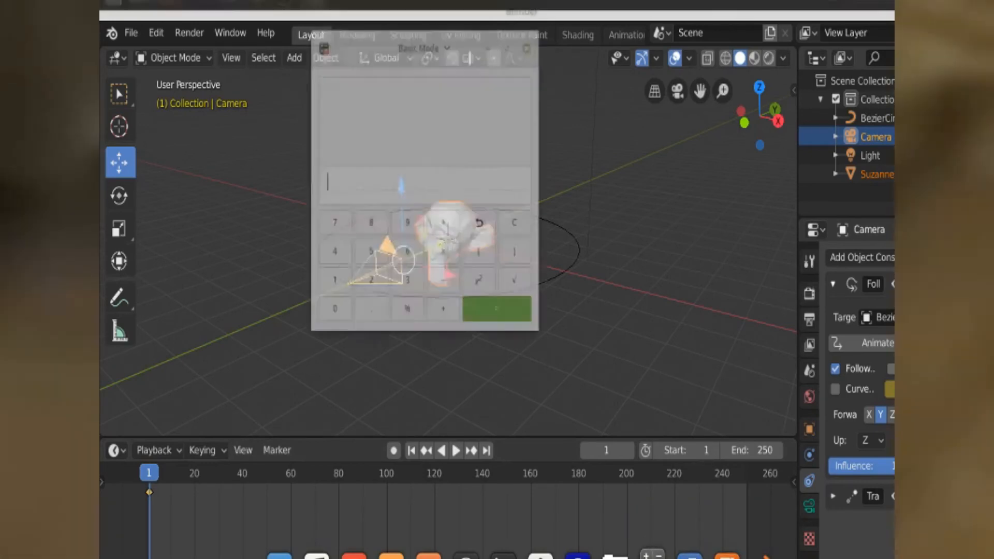
pyautogui.click(372, 291)
pyautogui.click(371, 265)
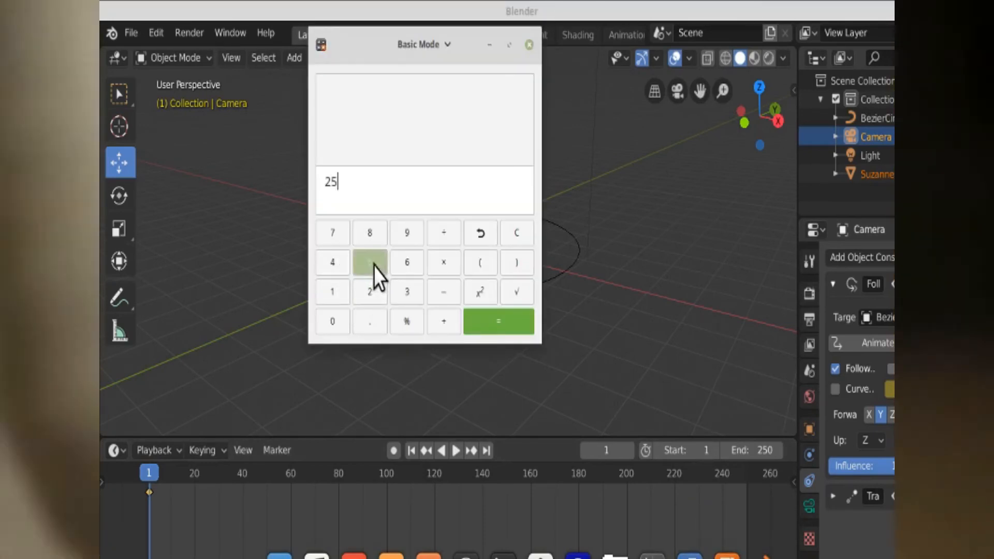
pyautogui.click(326, 316)
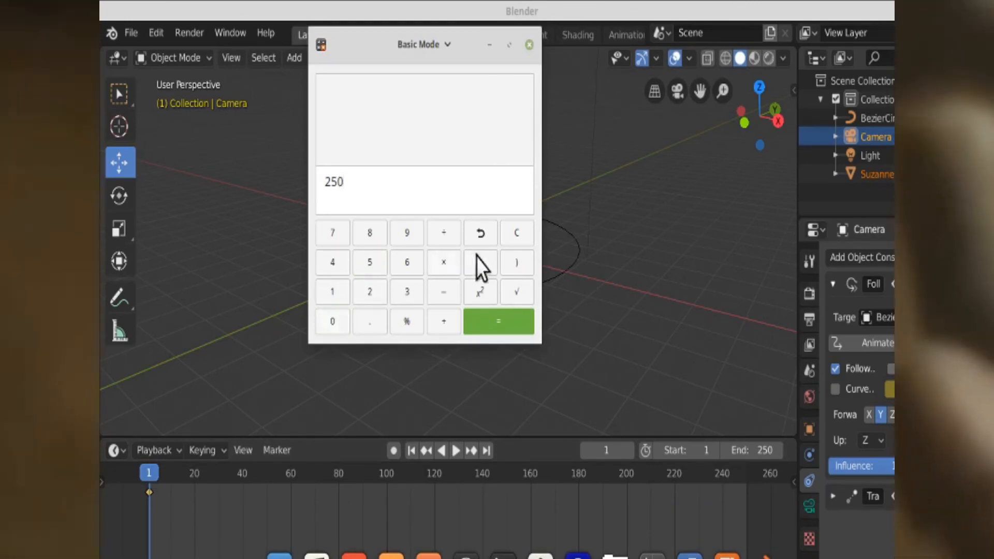
pyautogui.click(445, 235)
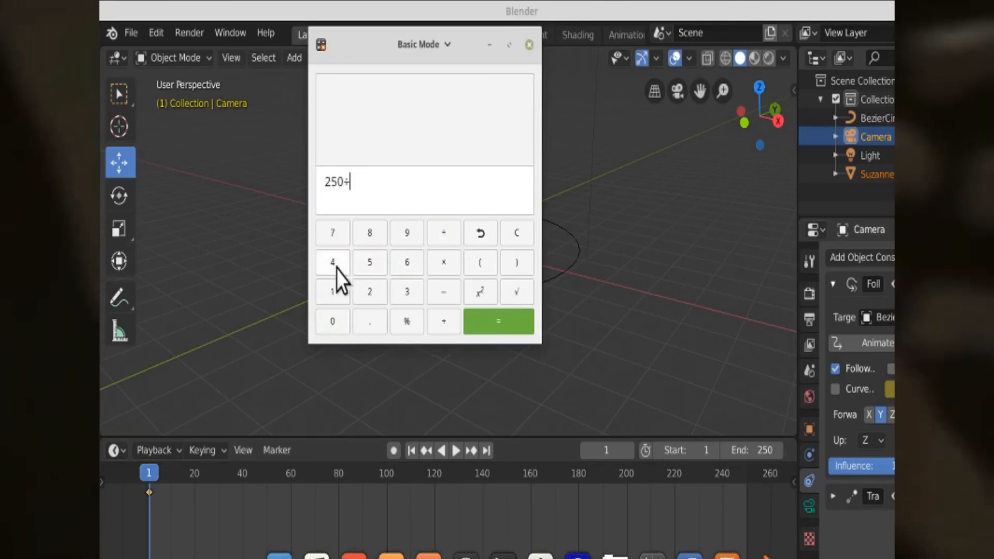
pyautogui.click(334, 267)
pyautogui.click(492, 332)
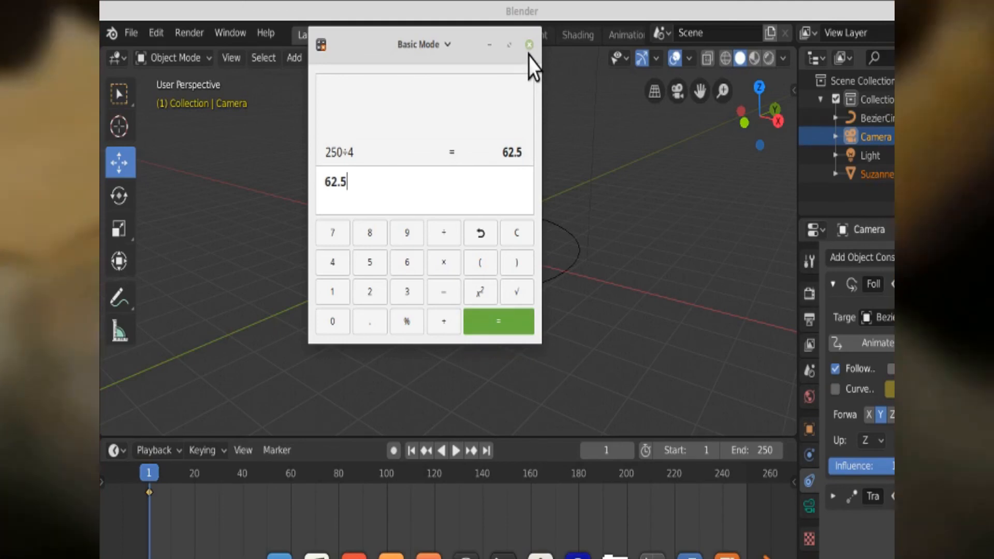
pyautogui.click(529, 45)
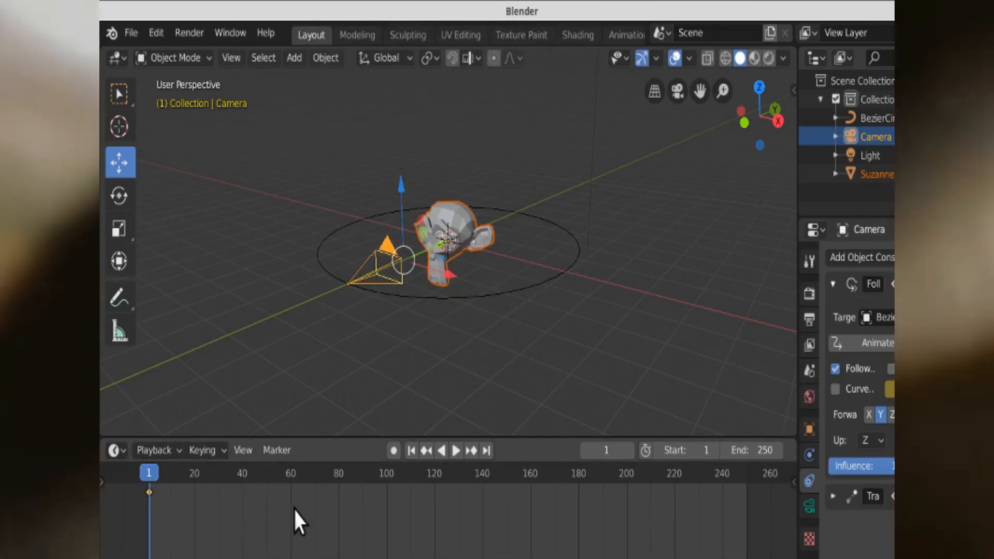
# - Move the playhead to frame 64 for the quarter point of the animation
pyautogui.click(299, 510)
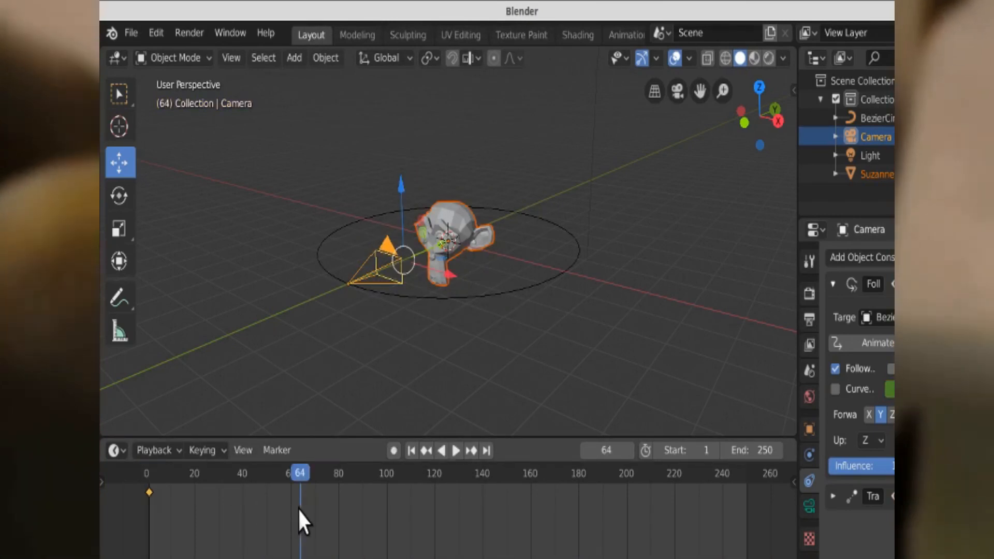